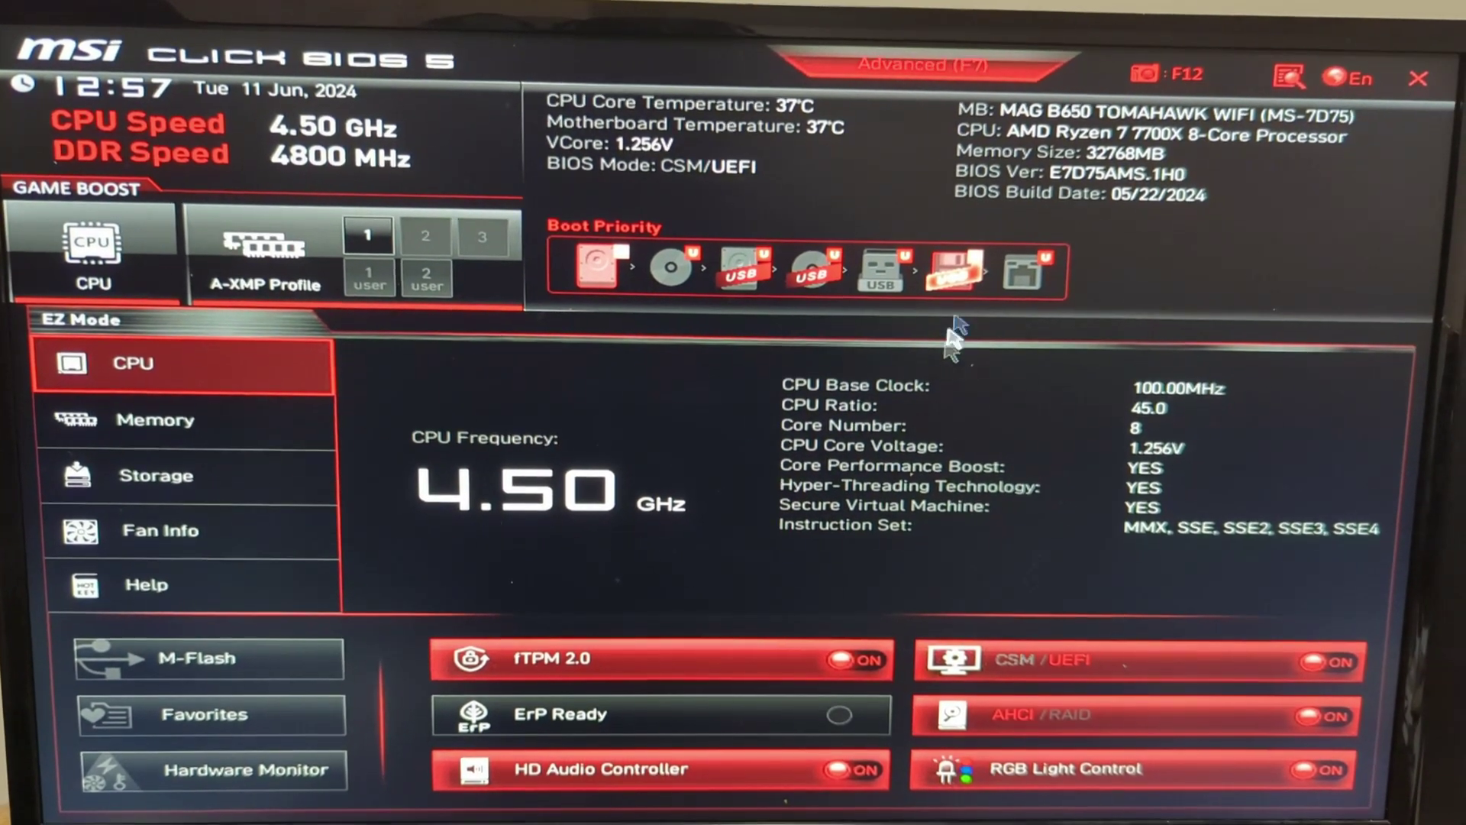
Switch MSI Click BIOS 5 to Advanced mode and show the Settings categories
left_click(934, 75)
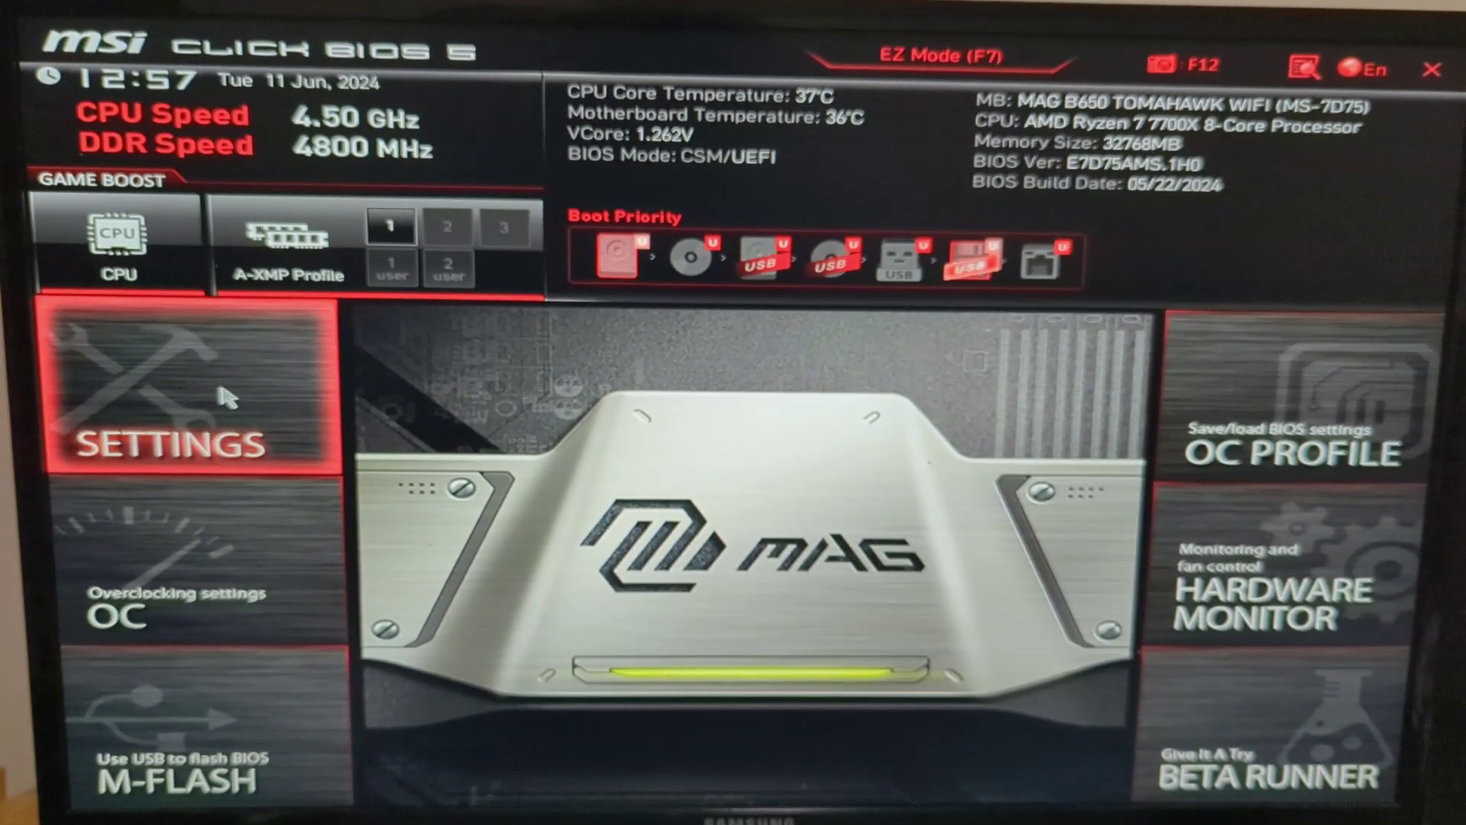
left_click(227, 397)
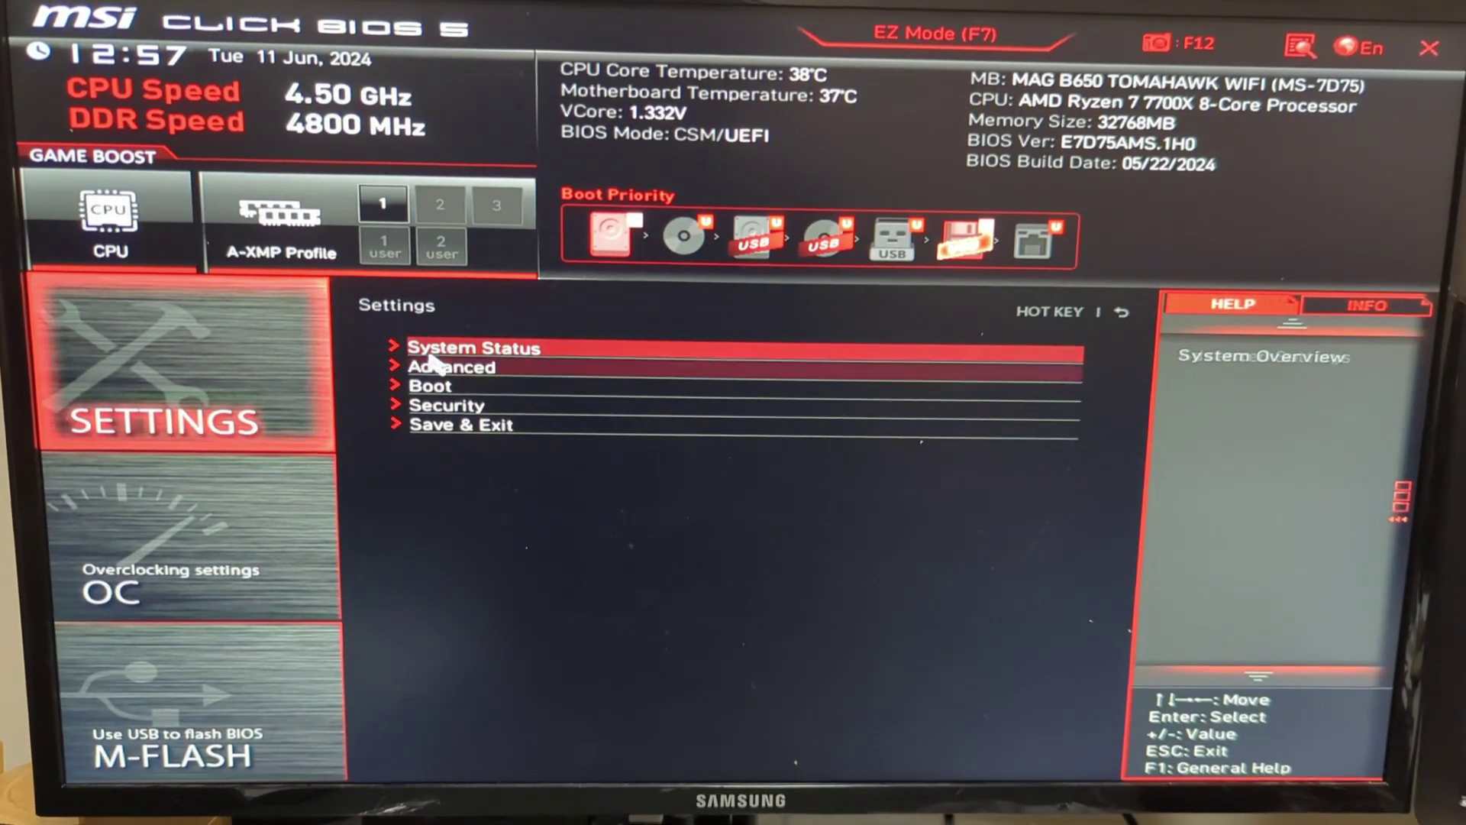
Go to Settings > Advanced > Wake Up Event Setup
left_click(437, 365)
left_click(439, 365)
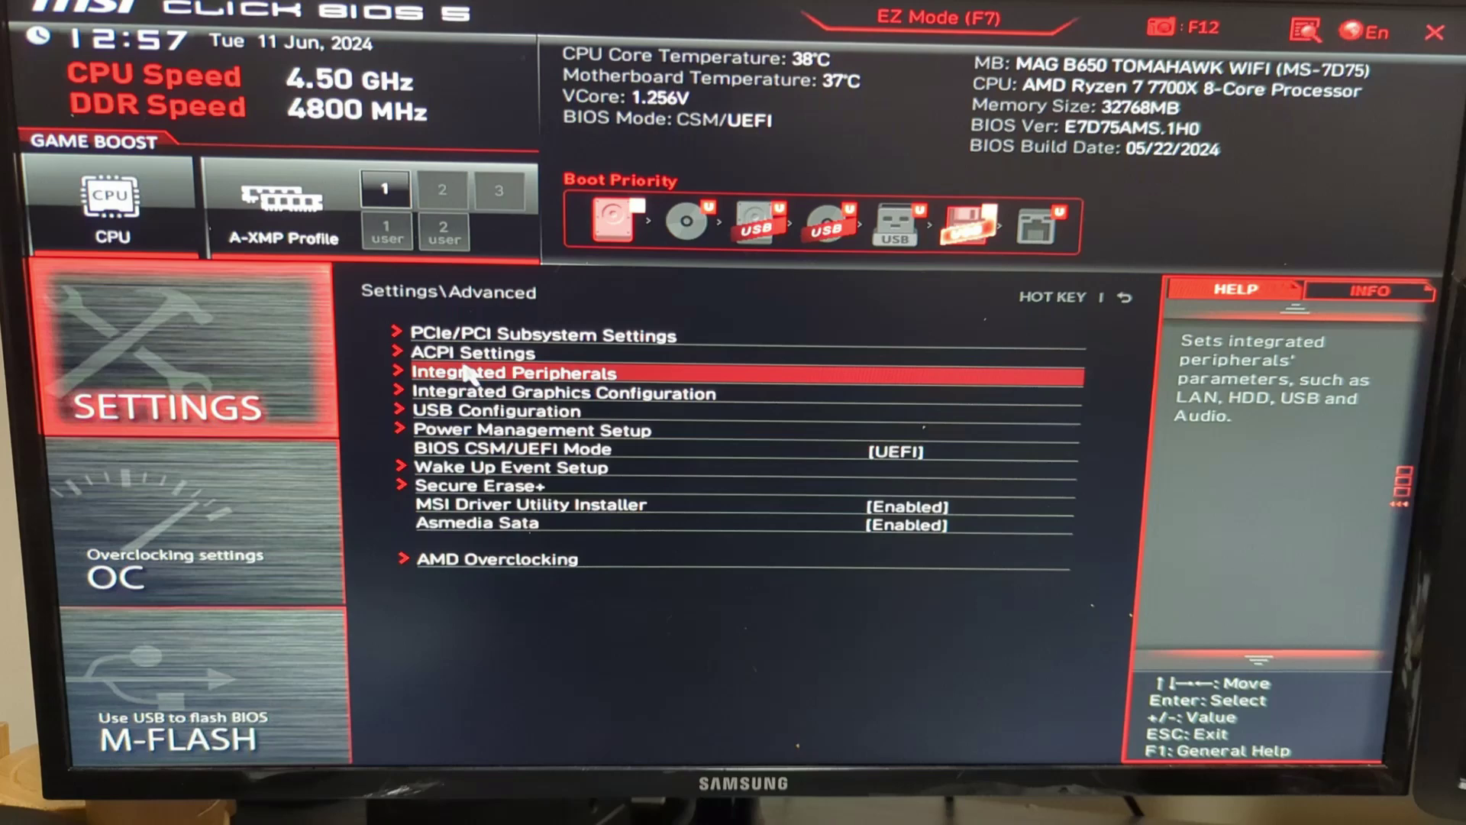
left_click(514, 471)
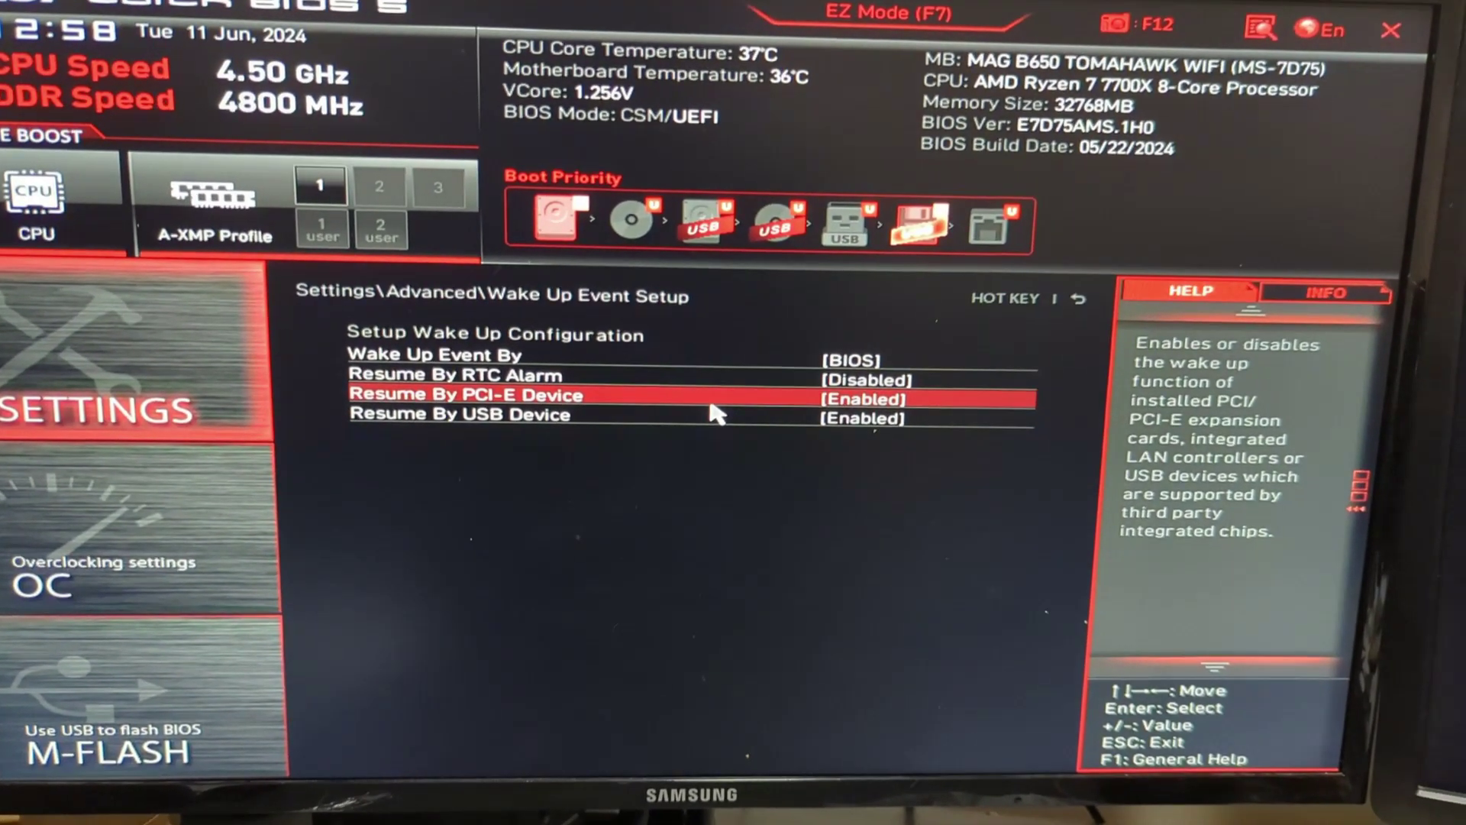
Set Resume By PCI-E Device and Resume By USB Device both to Enabled
left_click(700, 405)
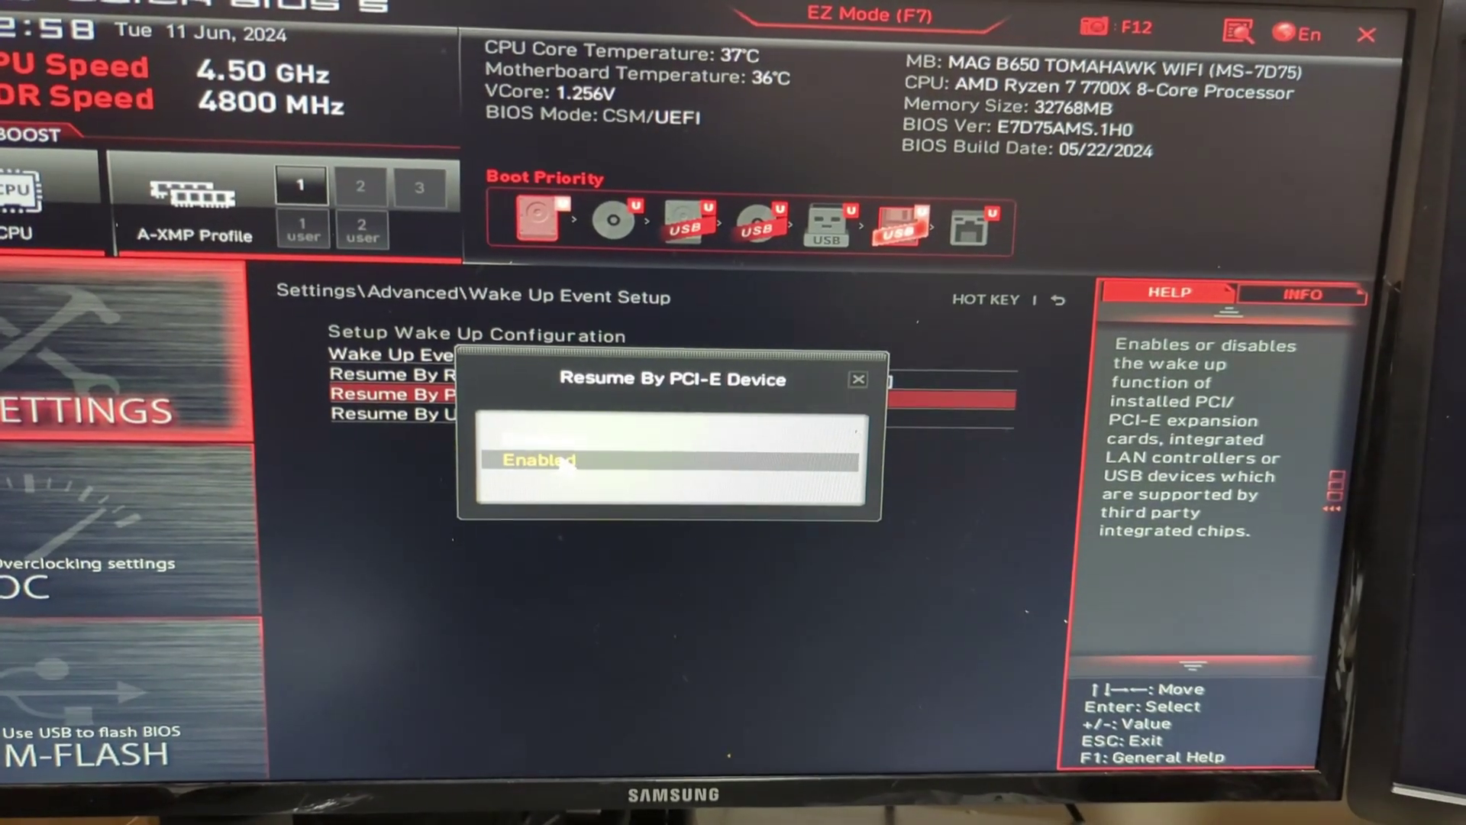
left_click(566, 462)
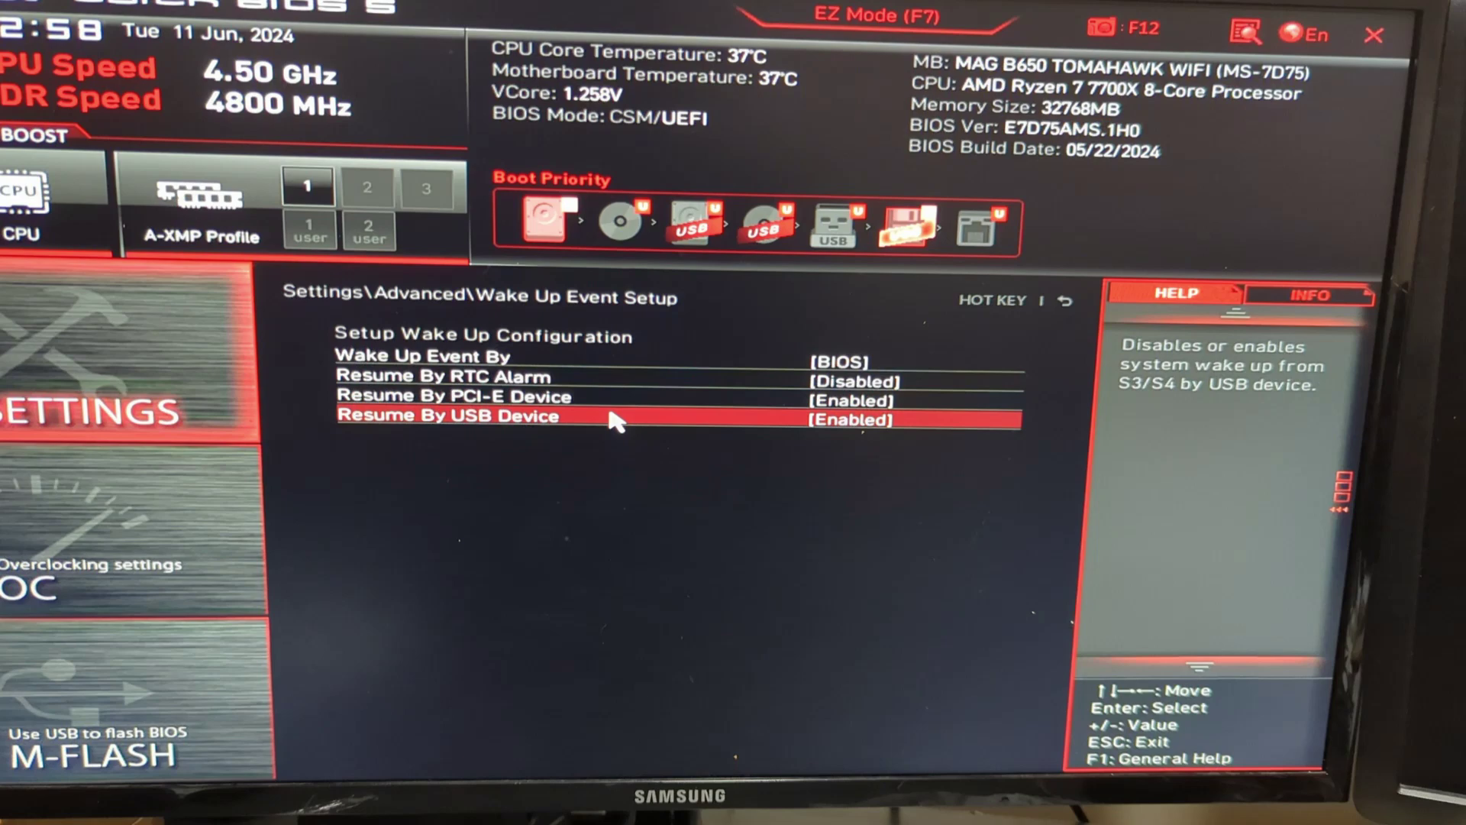
left_click(615, 420)
left_click(588, 461)
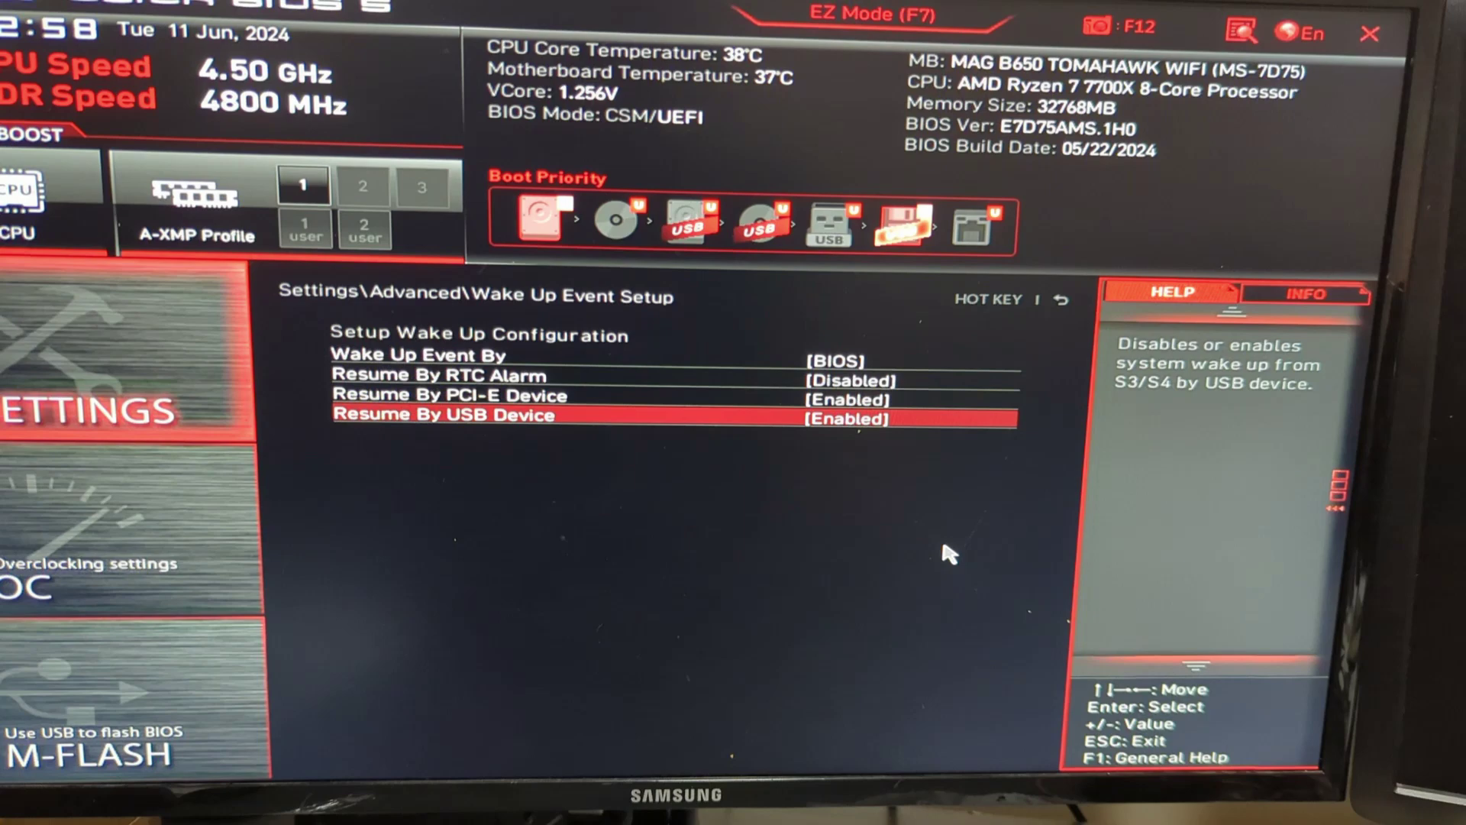
key("F10")
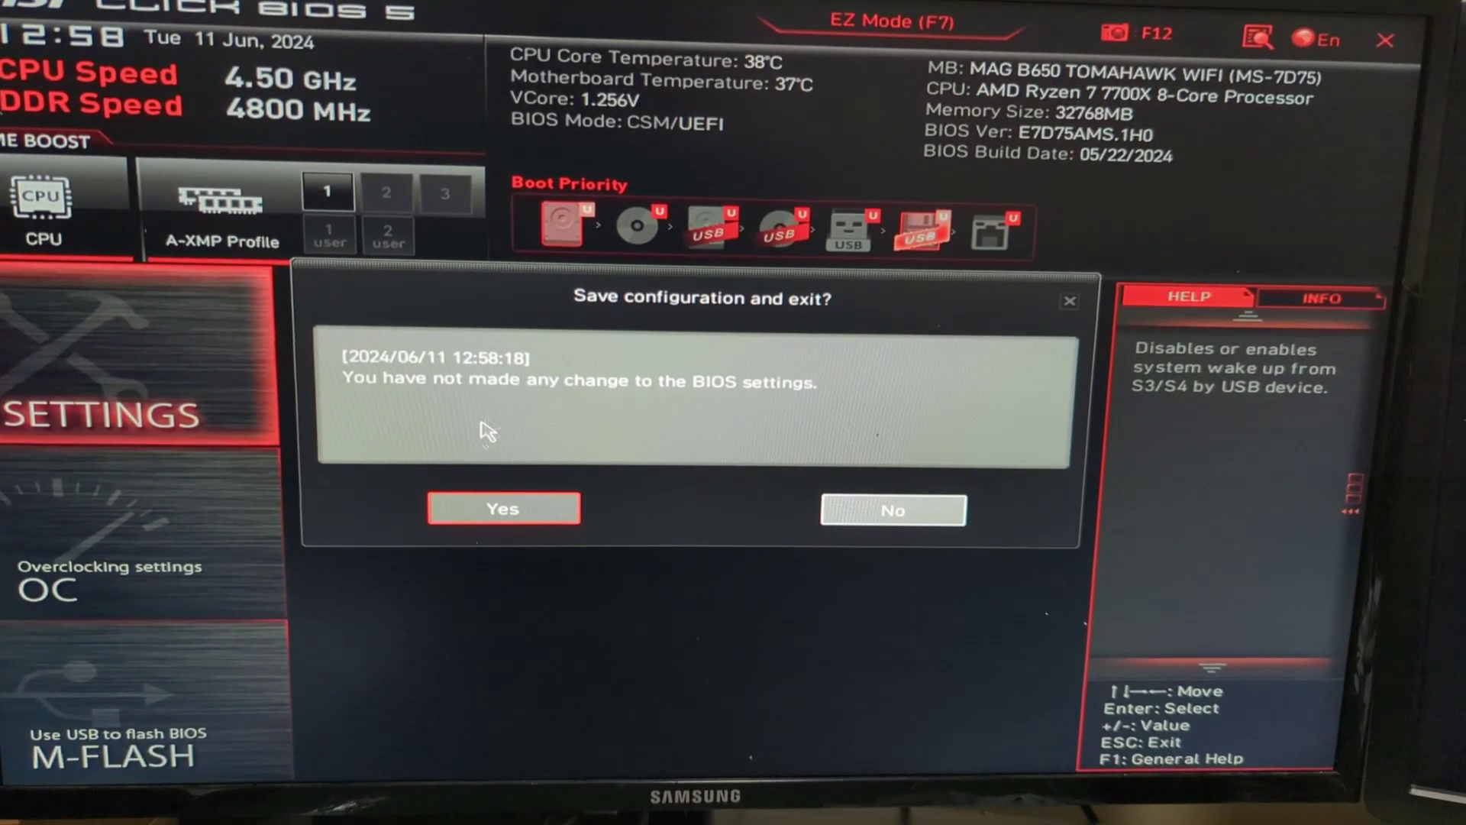
key("Escape")
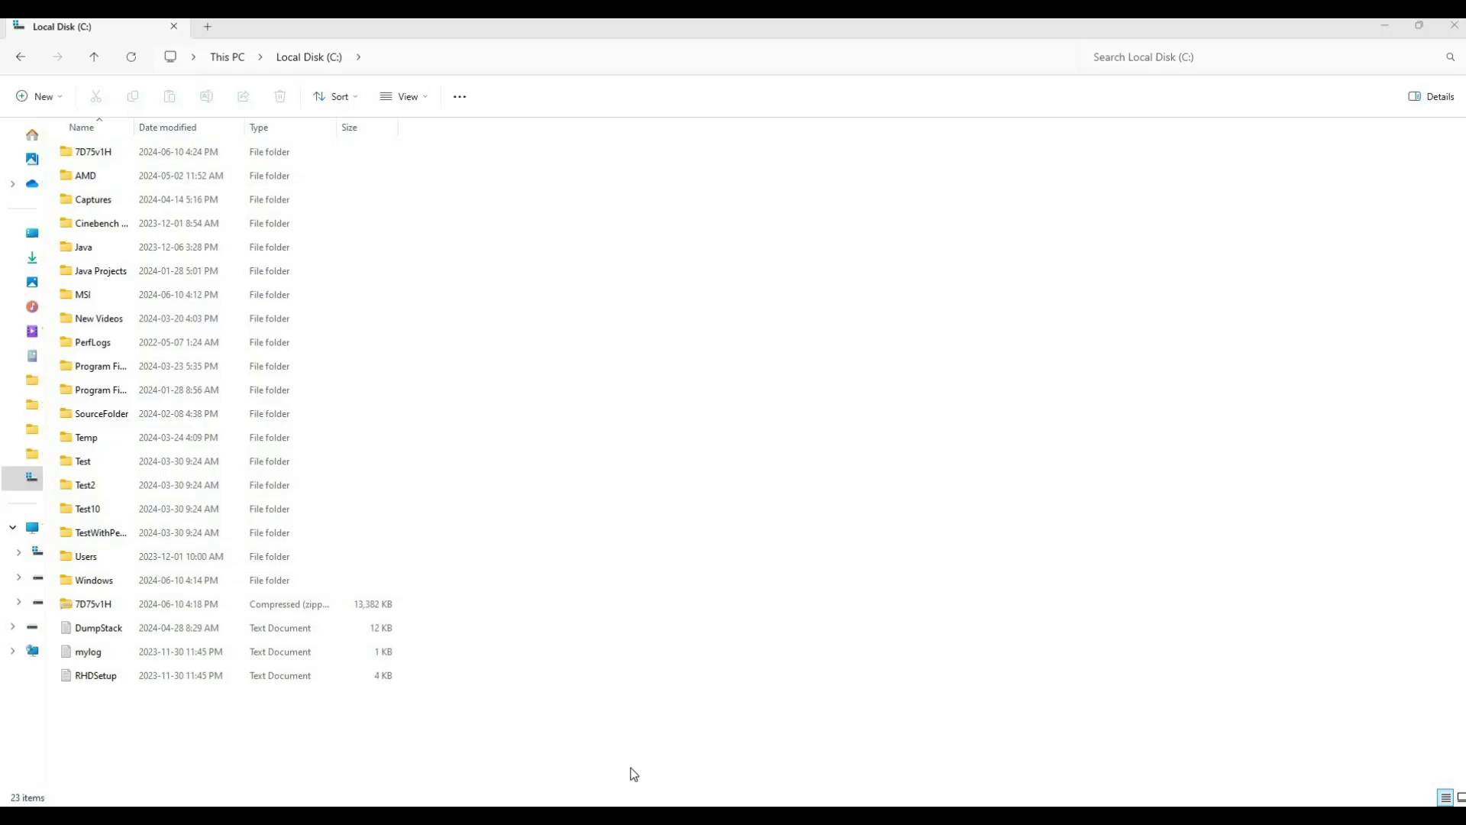
Search Windows for 'device' and launch Device Manager from the results
key("super")
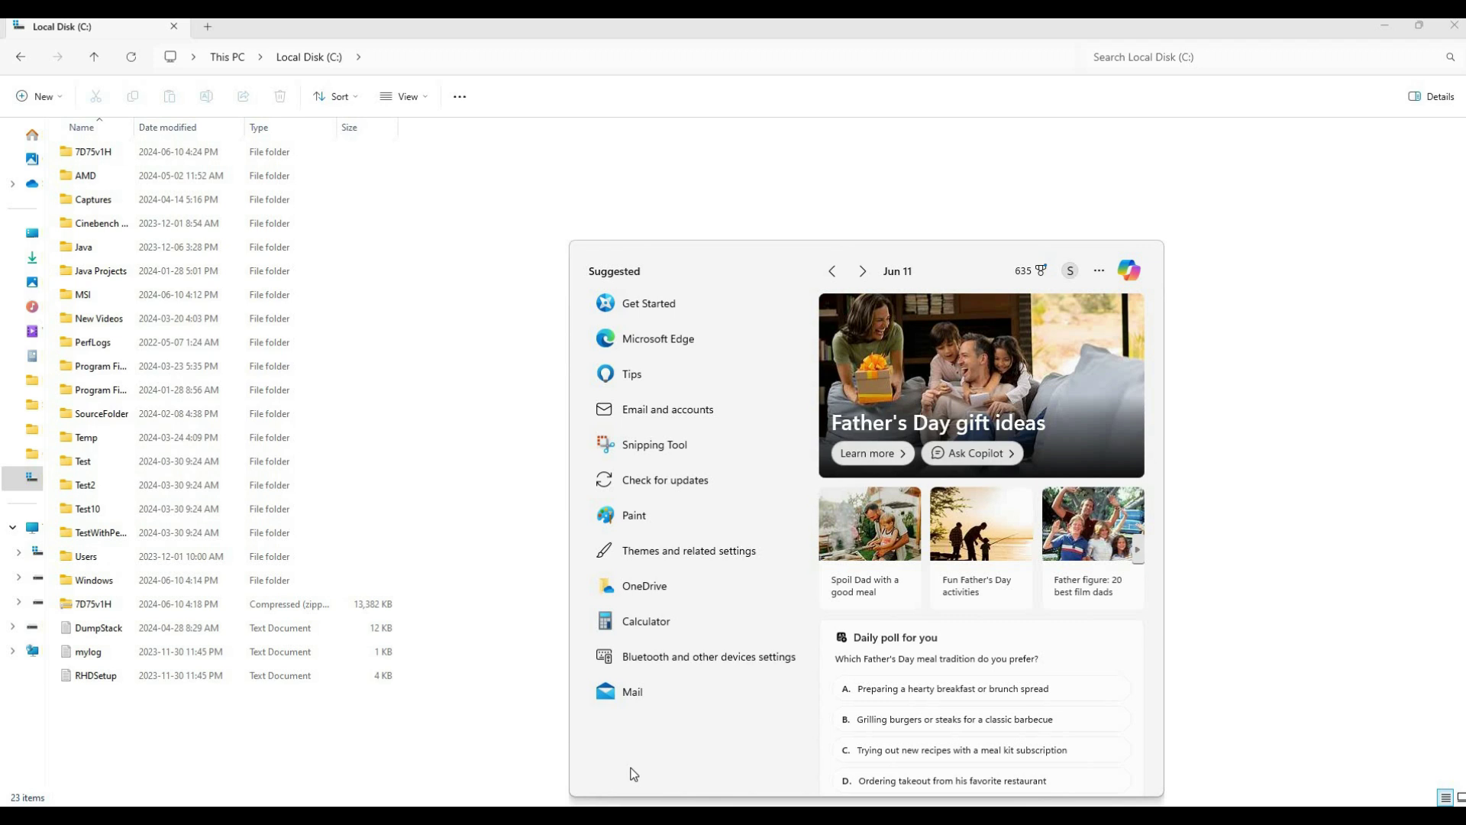
type("device")
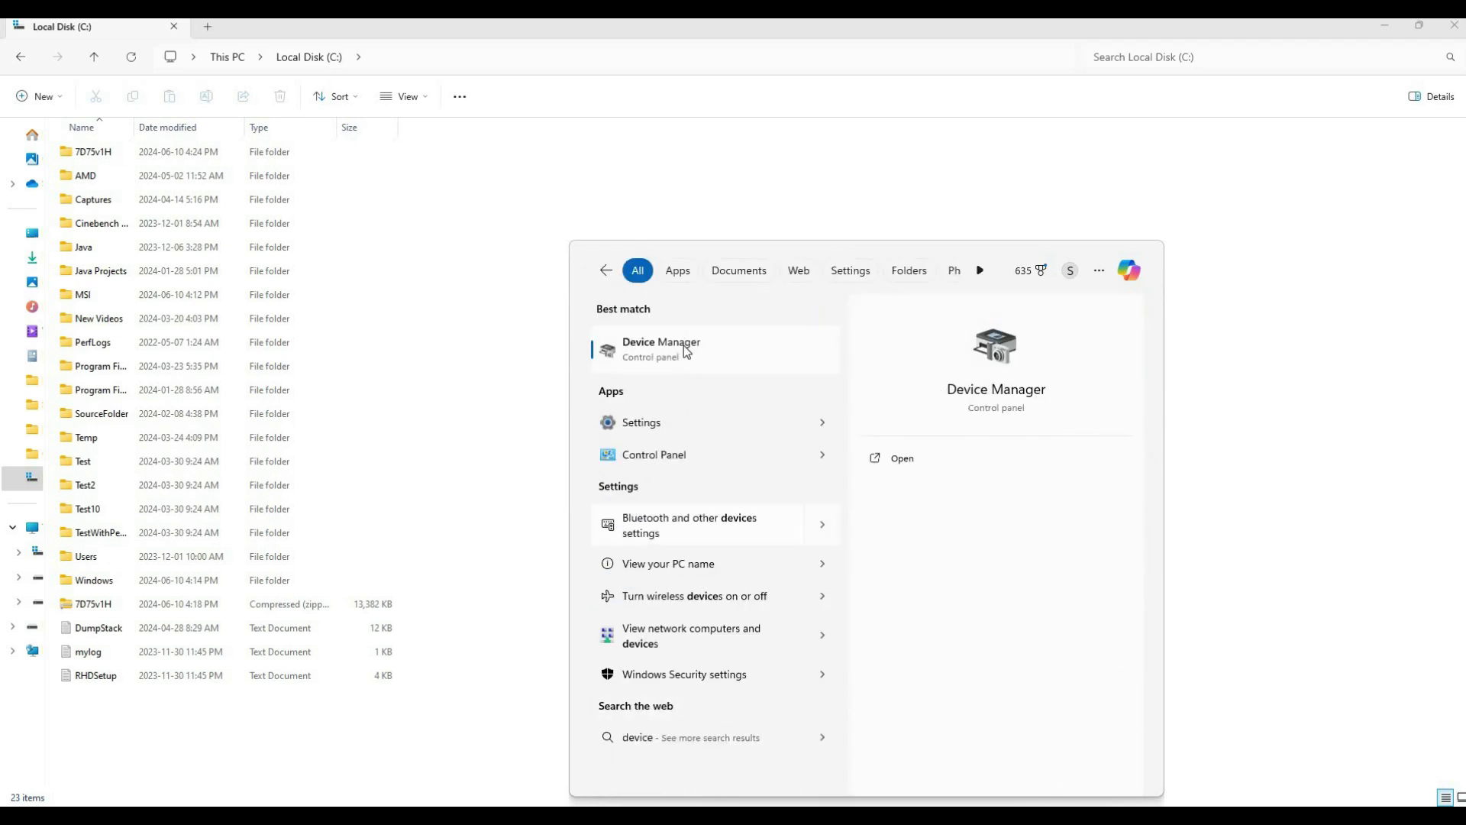
left_click(654, 354)
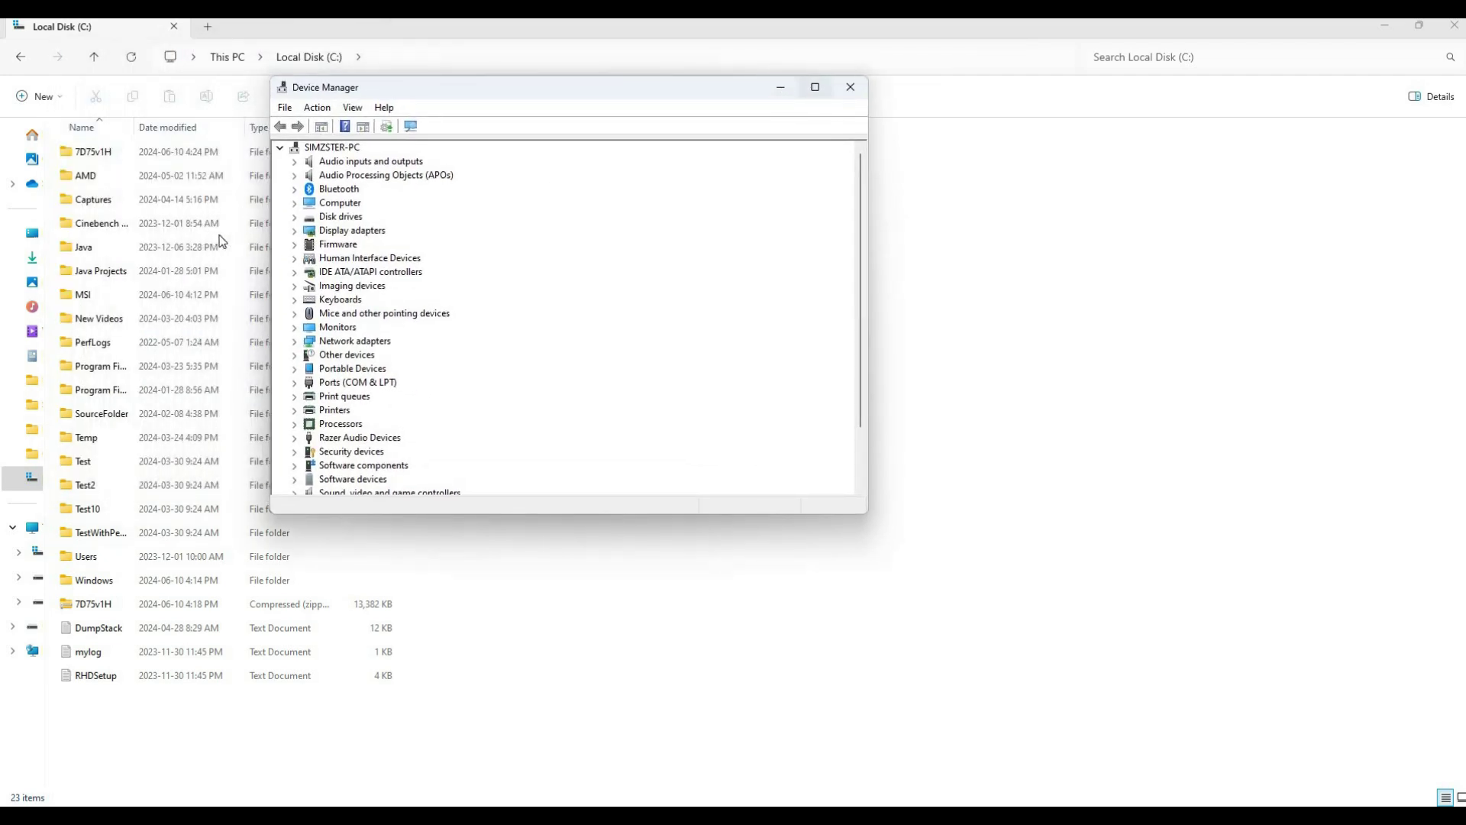
Maximize Device Manager and open the HID Keyboard Device's properties under Keyboards
left_click(814, 87)
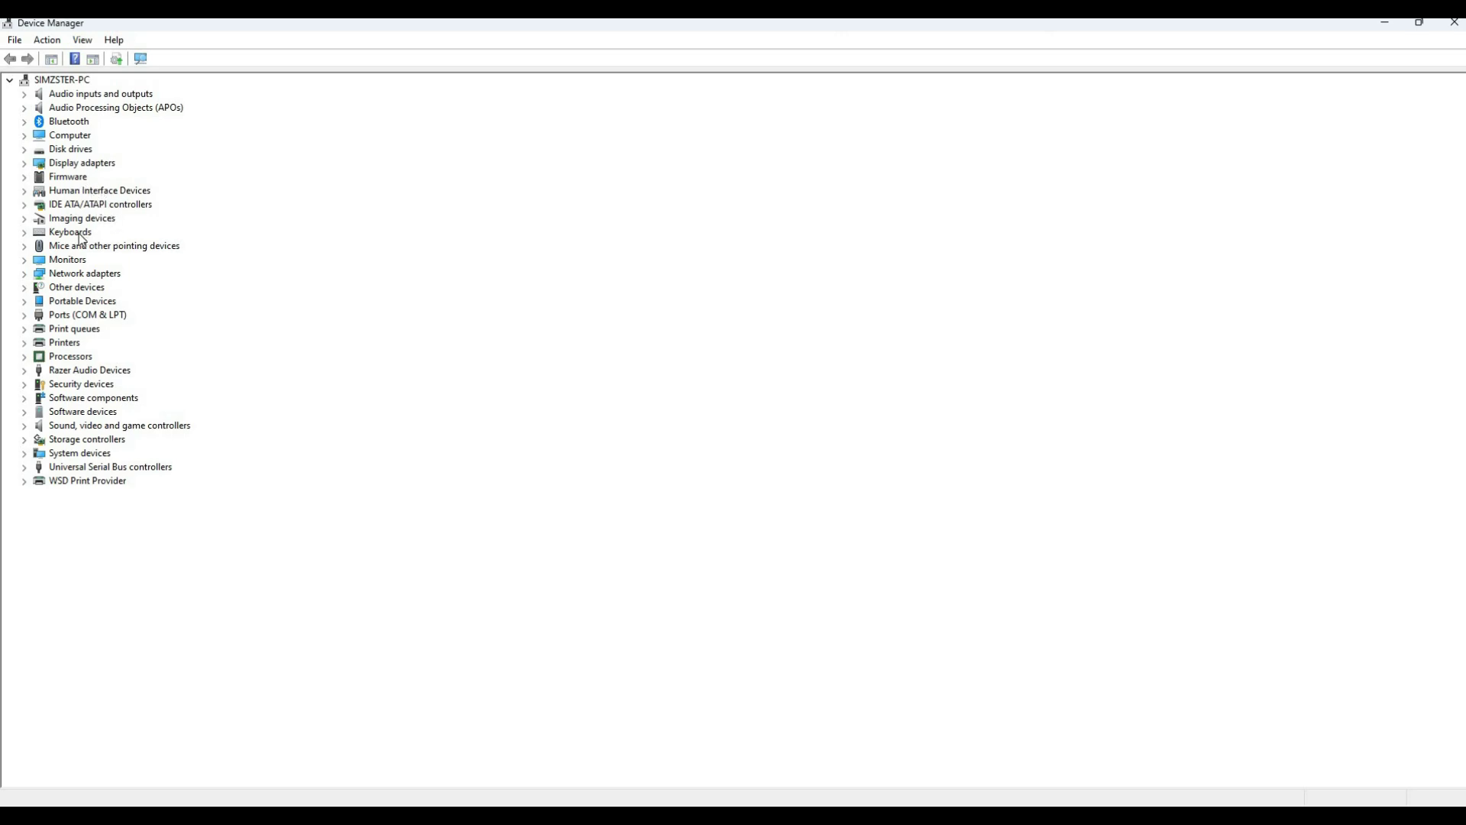
left_click(27, 233)
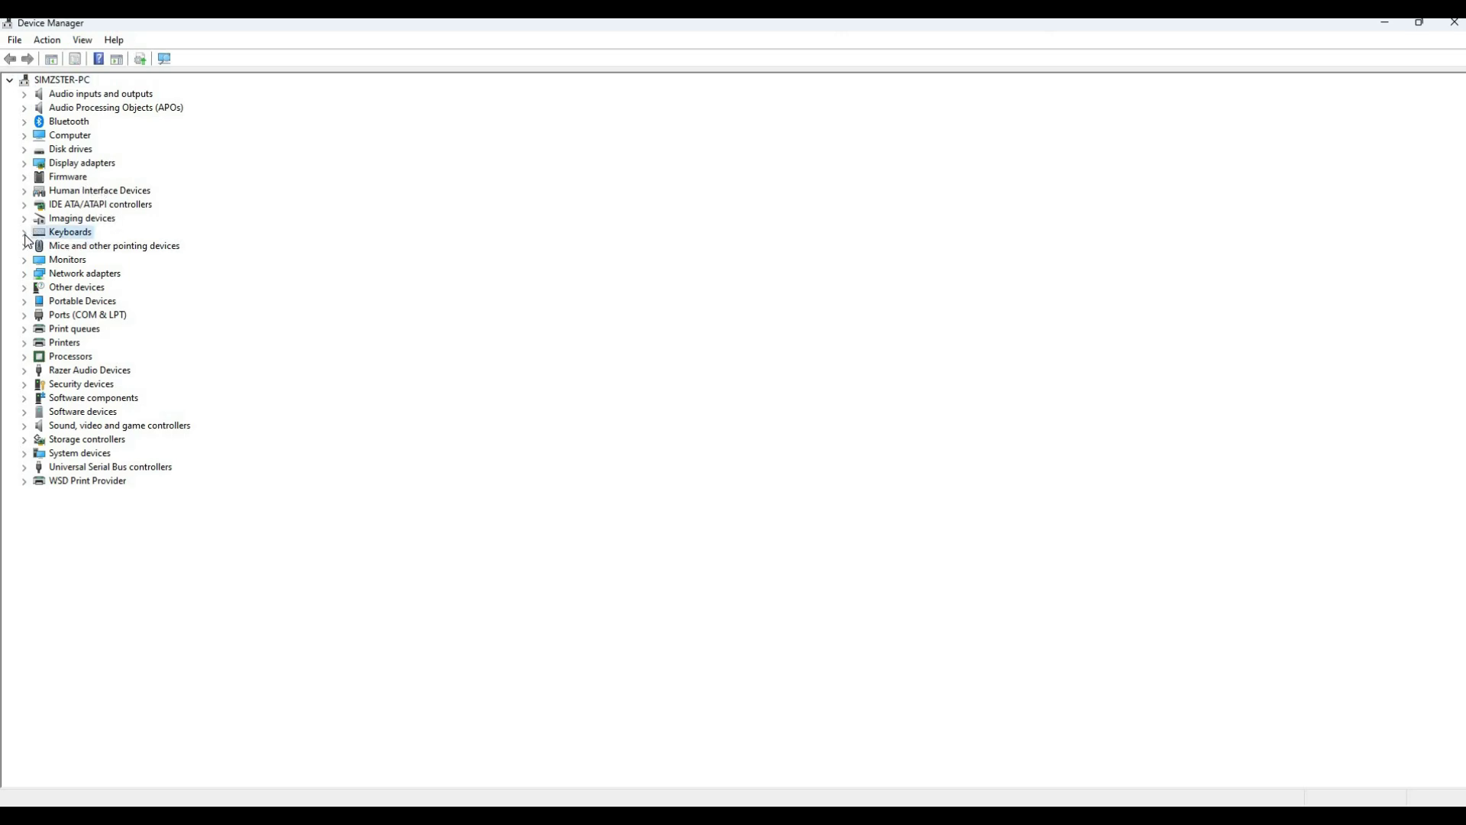
key("Right")
left_click(103, 246)
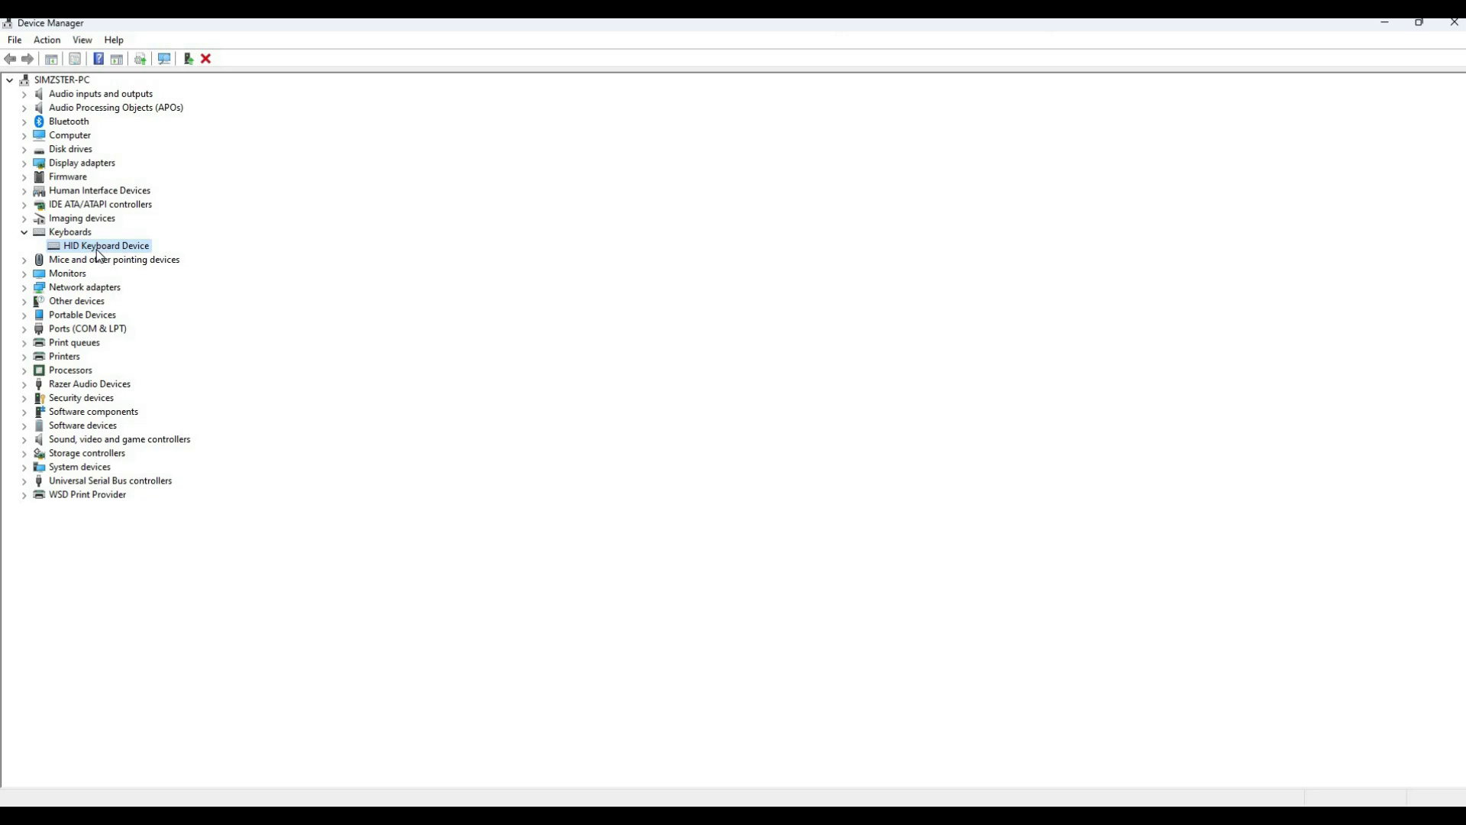
right_click(97, 254)
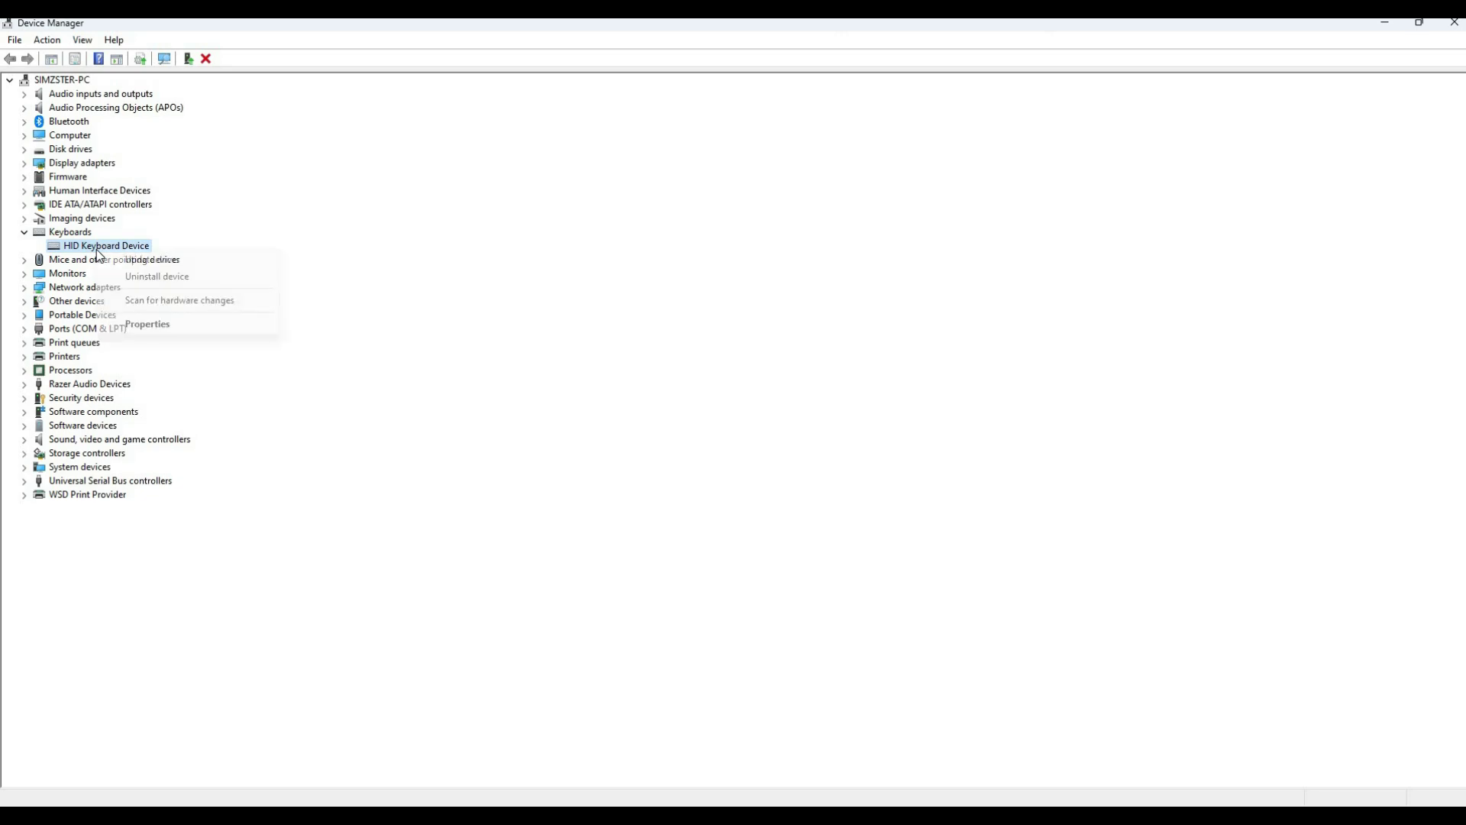
left_click(138, 323)
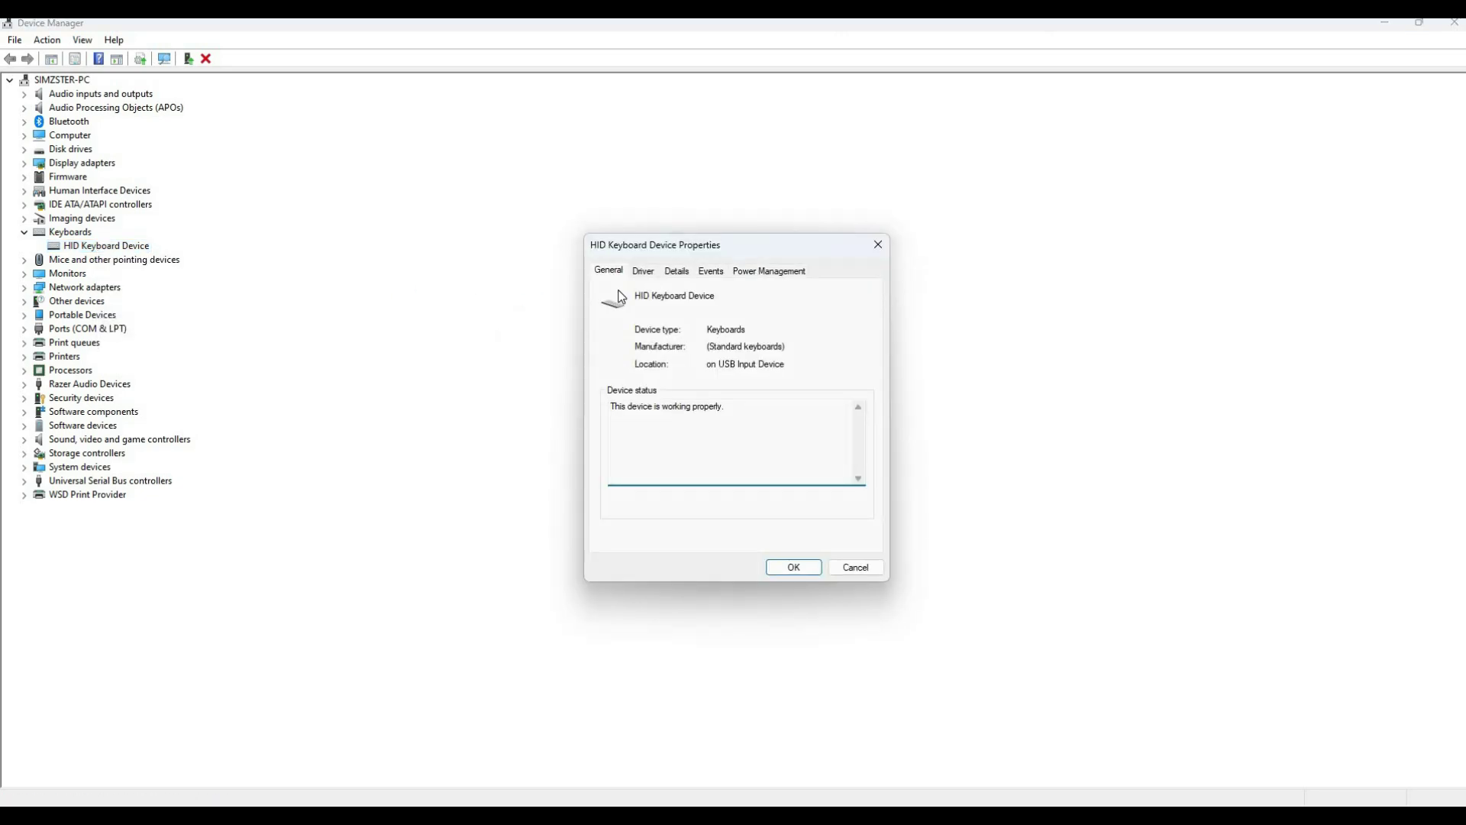
Keep 'Allow this device to wake the computer' checked under Power Management and confirm
left_click(754, 275)
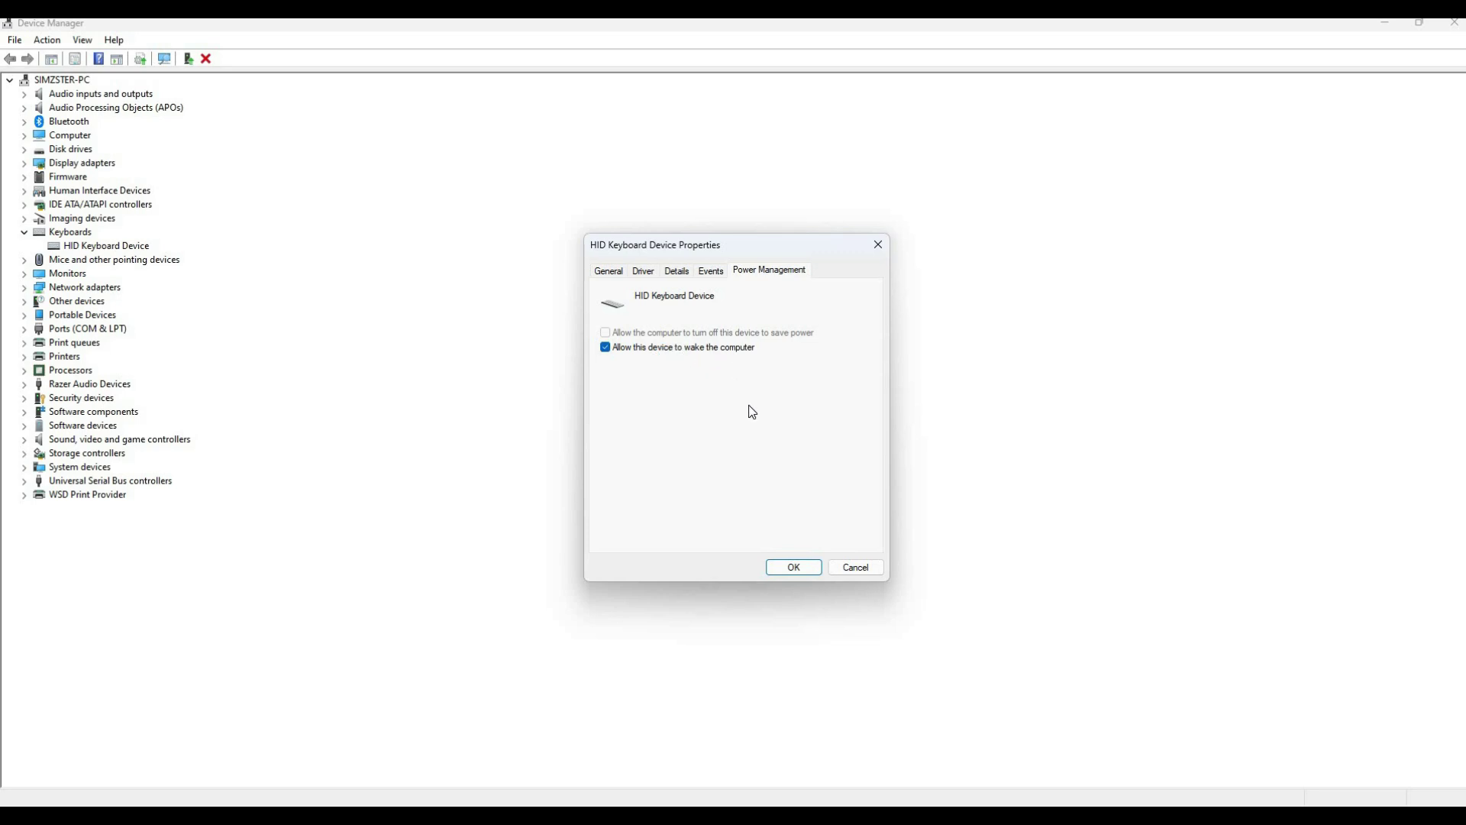
left_click(610, 349)
left_click(615, 354)
left_click(792, 569)
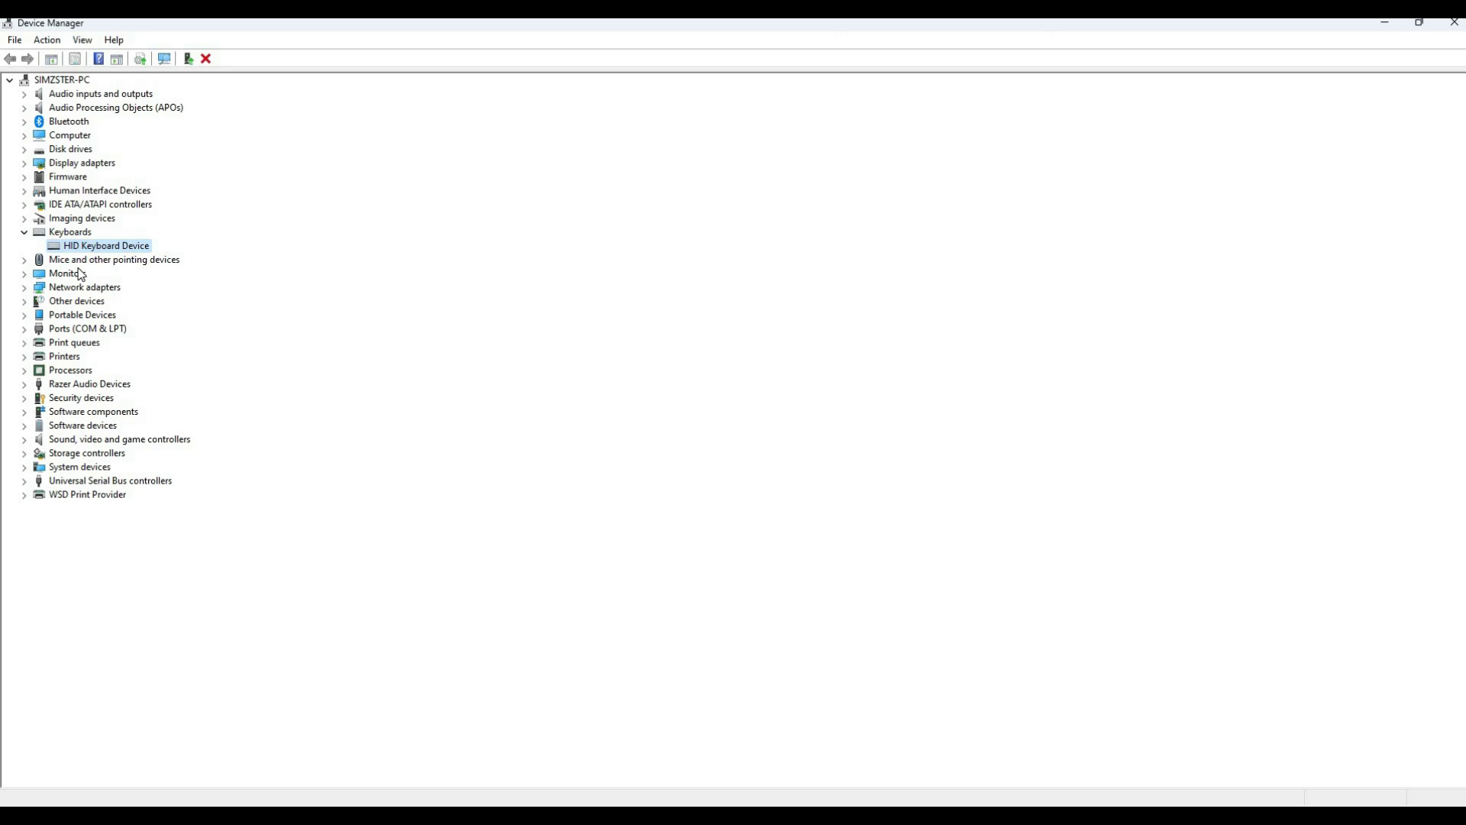
Enable 'Allow this device to wake the computer' for the HID-compliant mouse and confirm
left_click(78, 265)
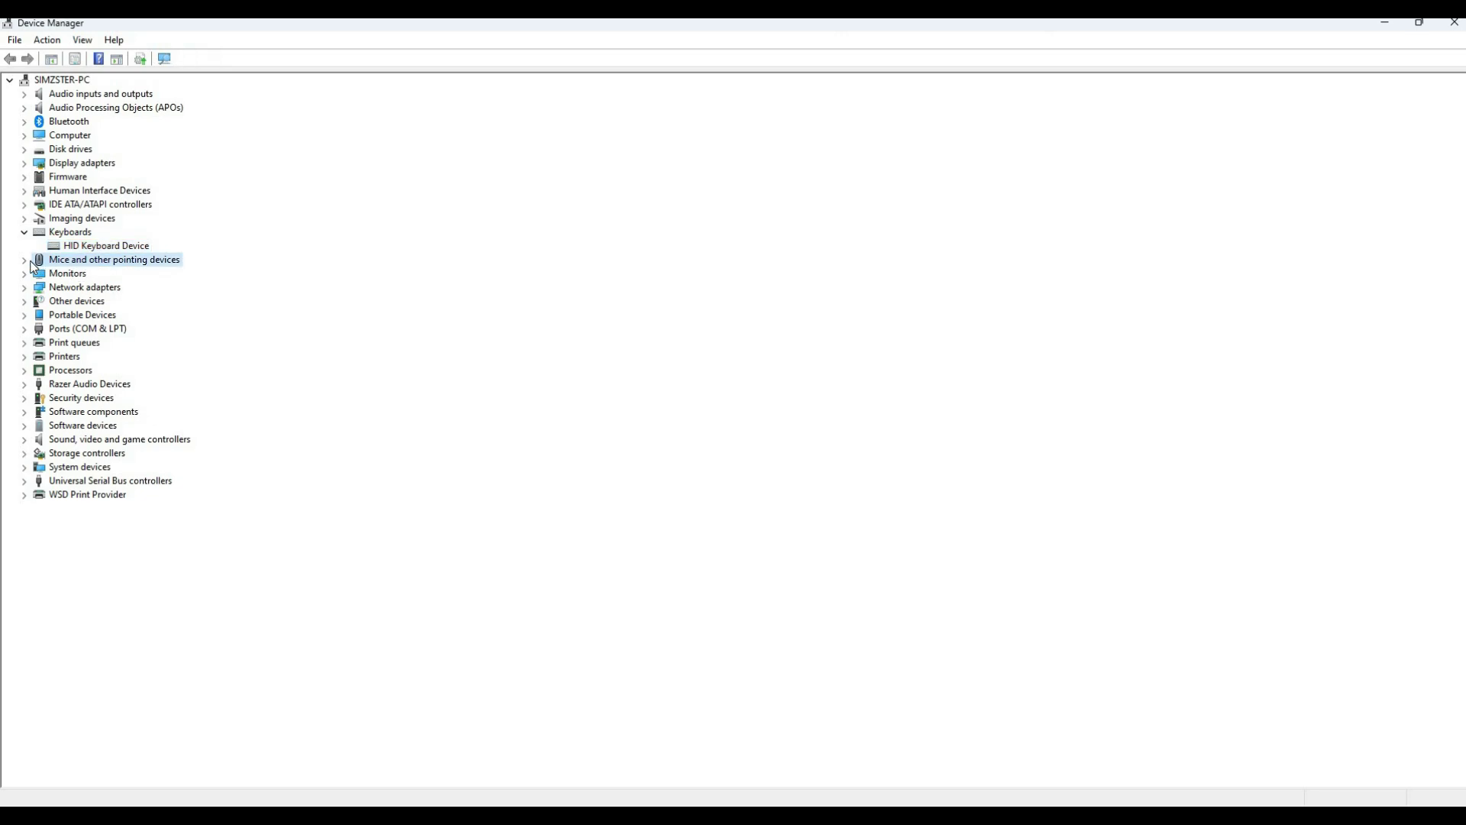
key("Right")
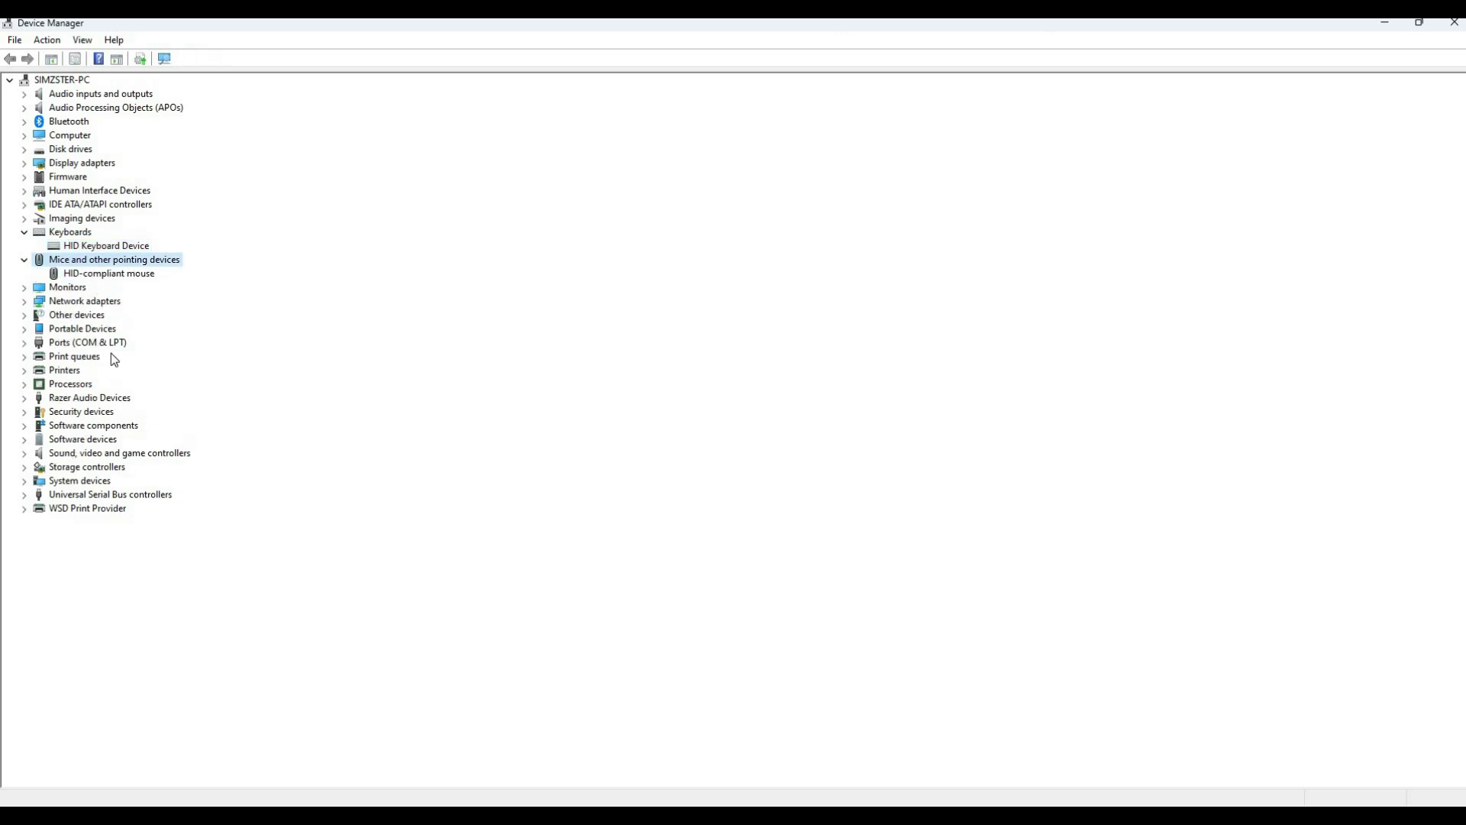
key("Down")
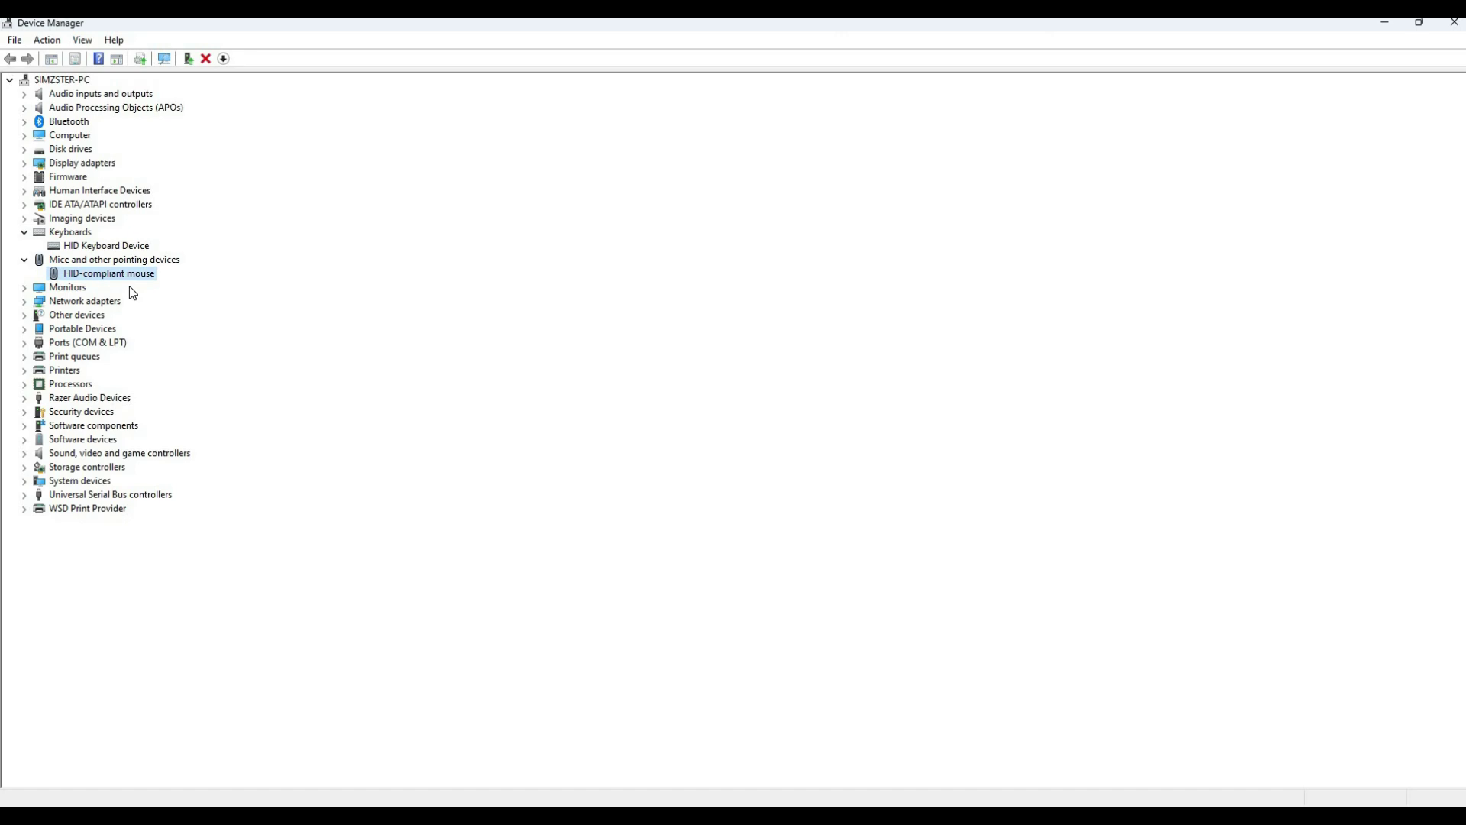
key("shift+F10")
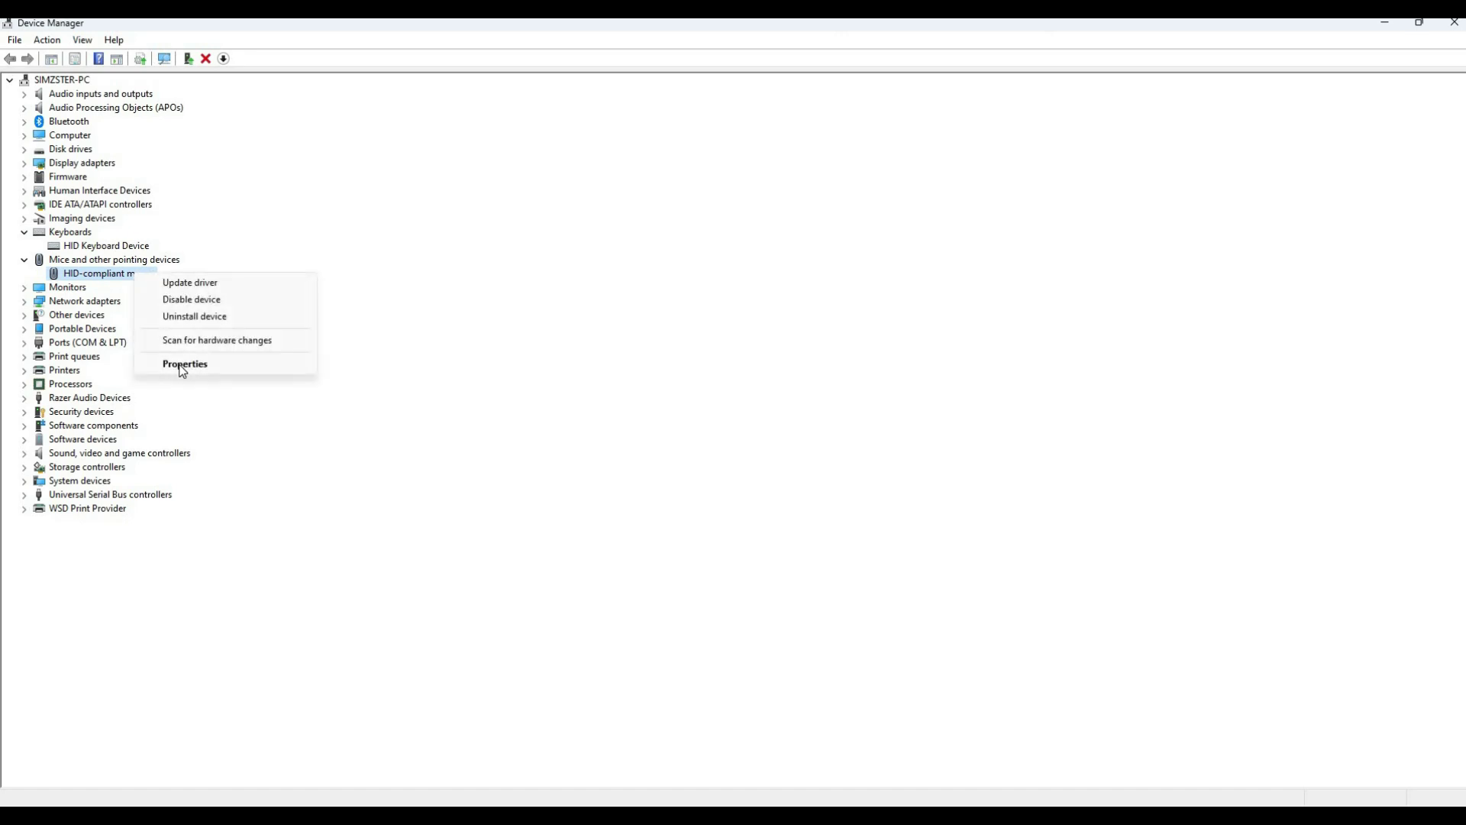
left_click(149, 371)
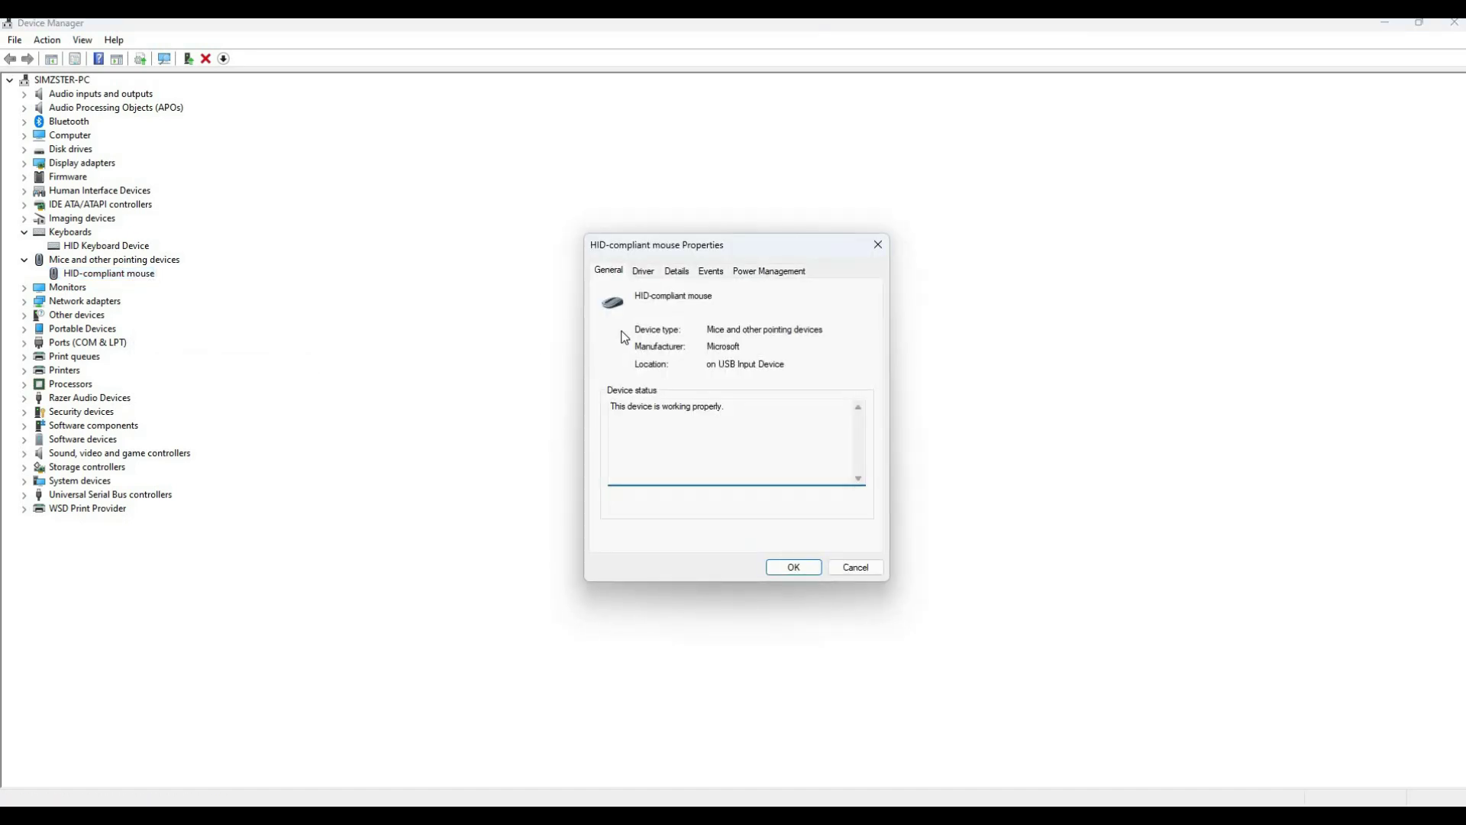
left_click(784, 273)
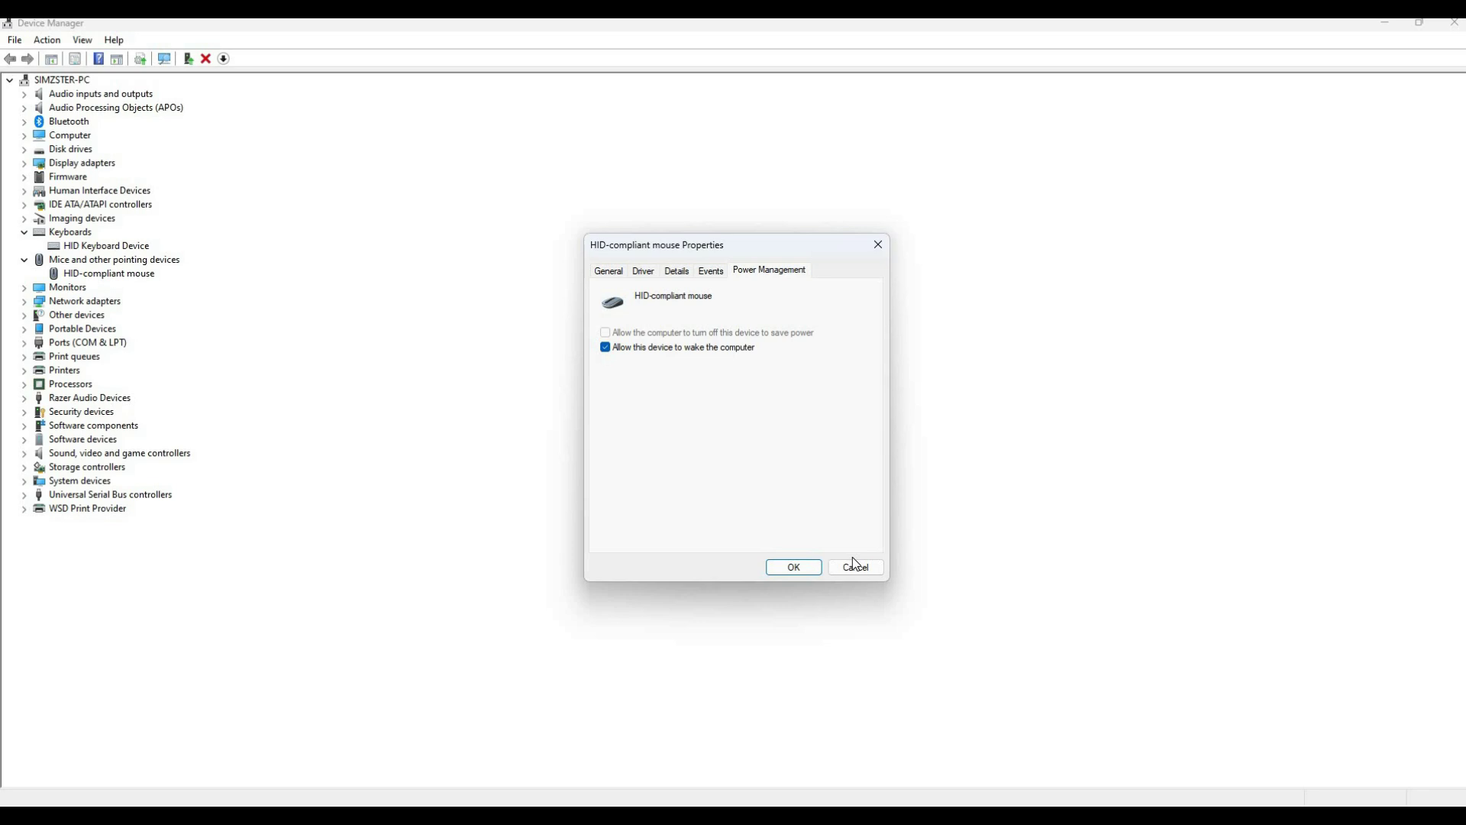
left_click(790, 573)
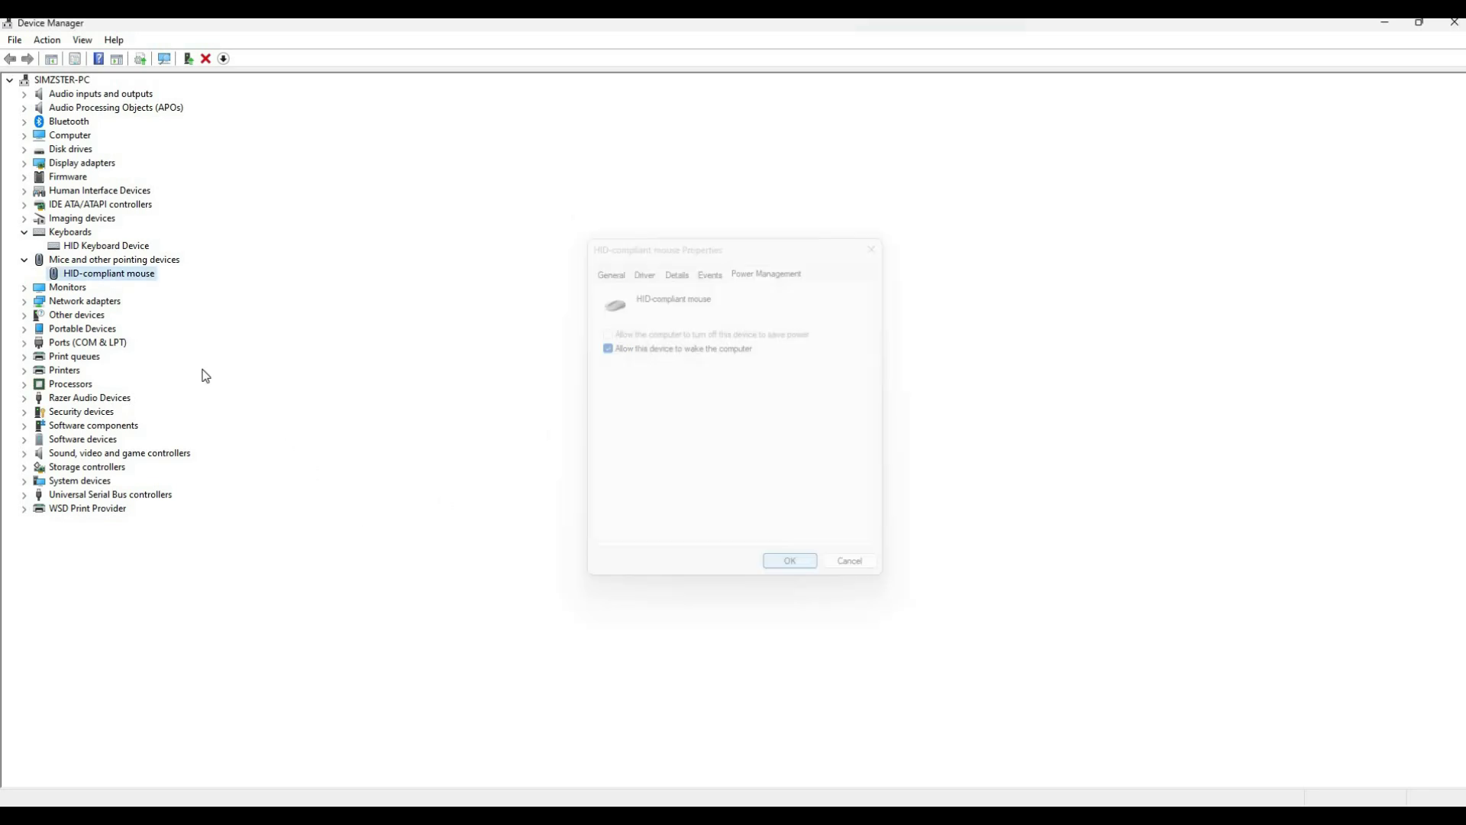
Open the Realtek Gaming 2.5GbE adapter's properties under Network adapters
left_click(24, 301)
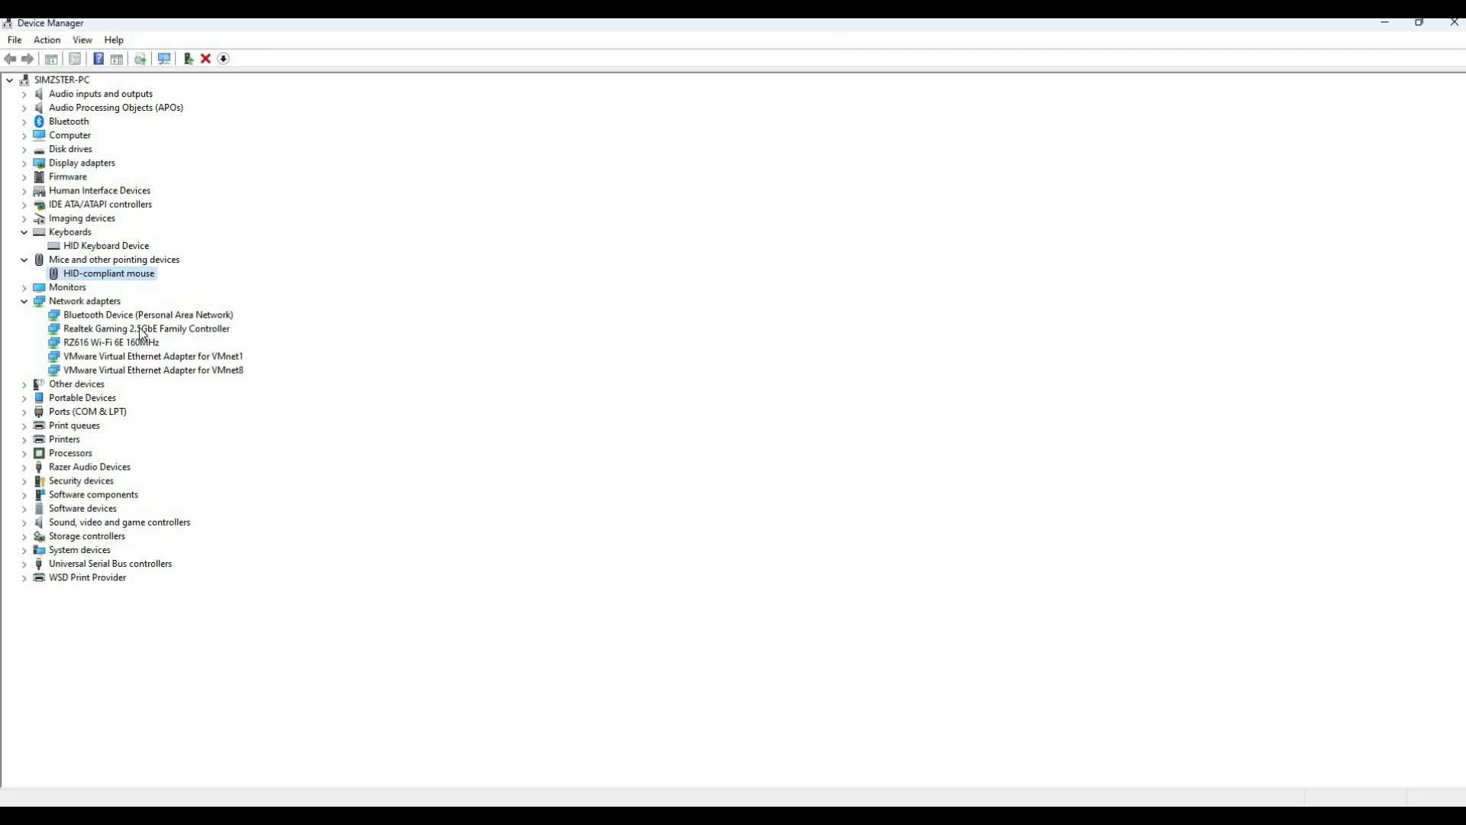
left_click(129, 330)
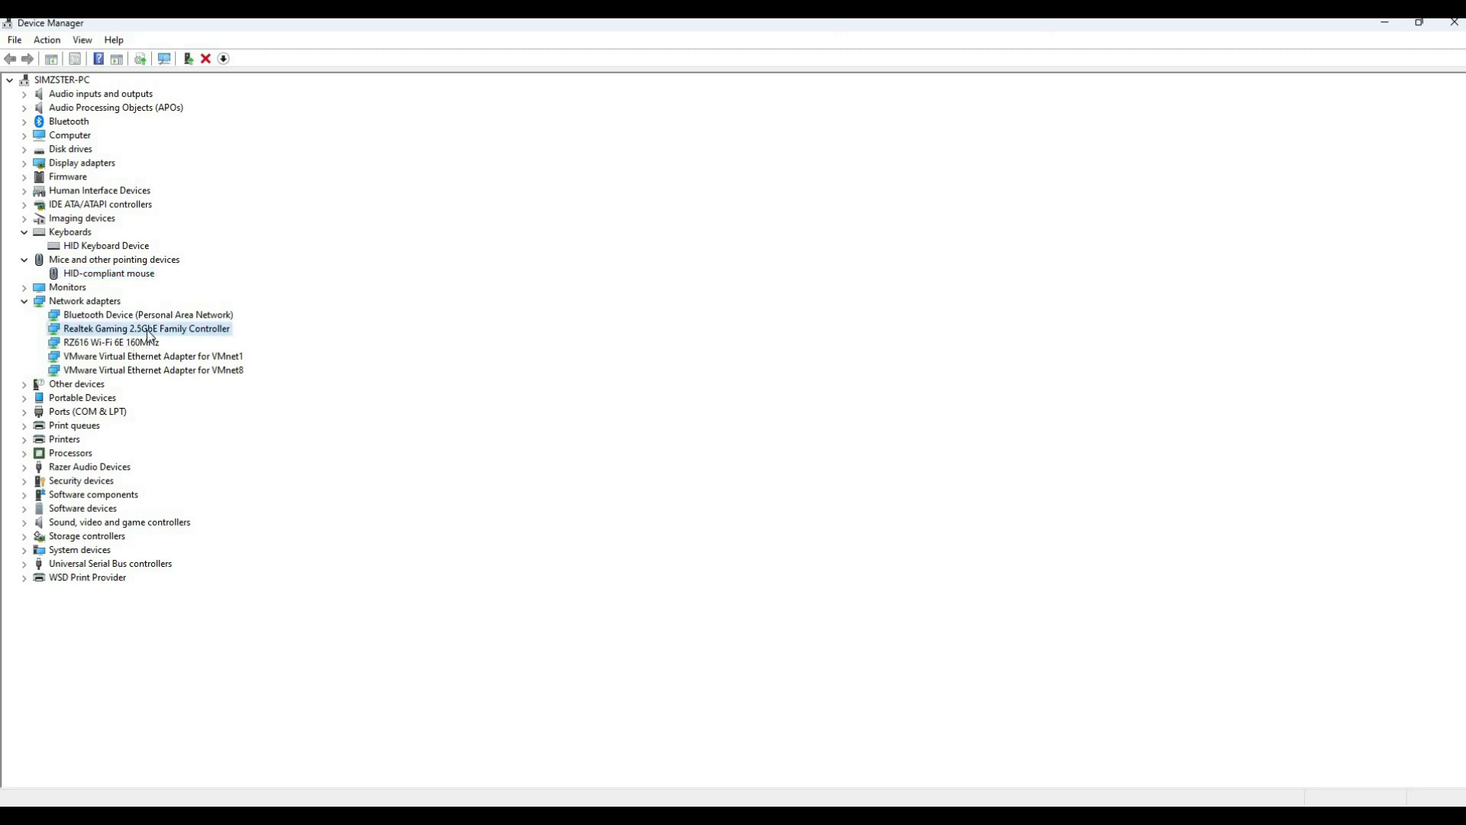
key("Down")
key("Down")
key("Up")
key("Up")
key("Down")
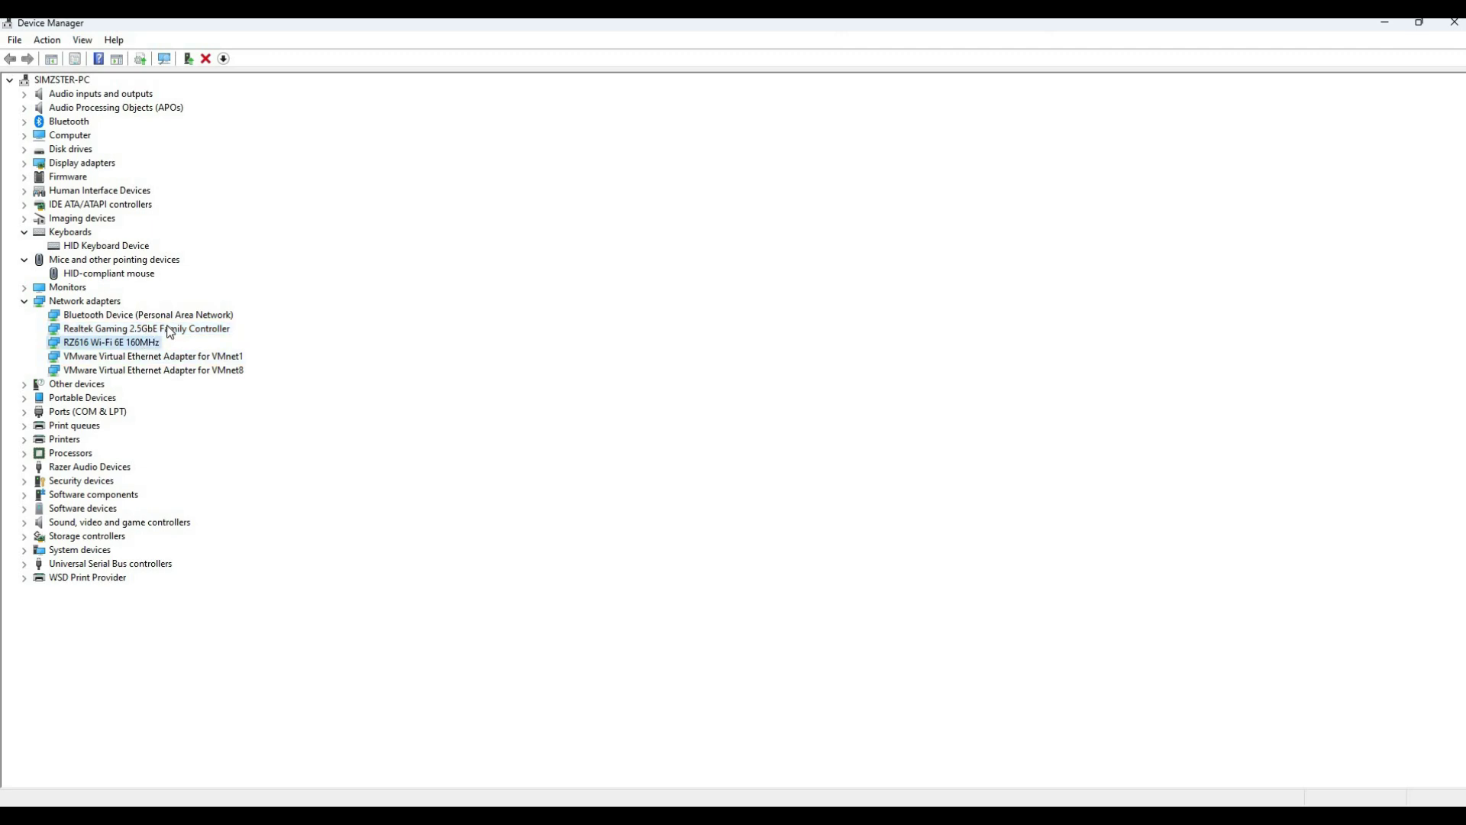
key("Up")
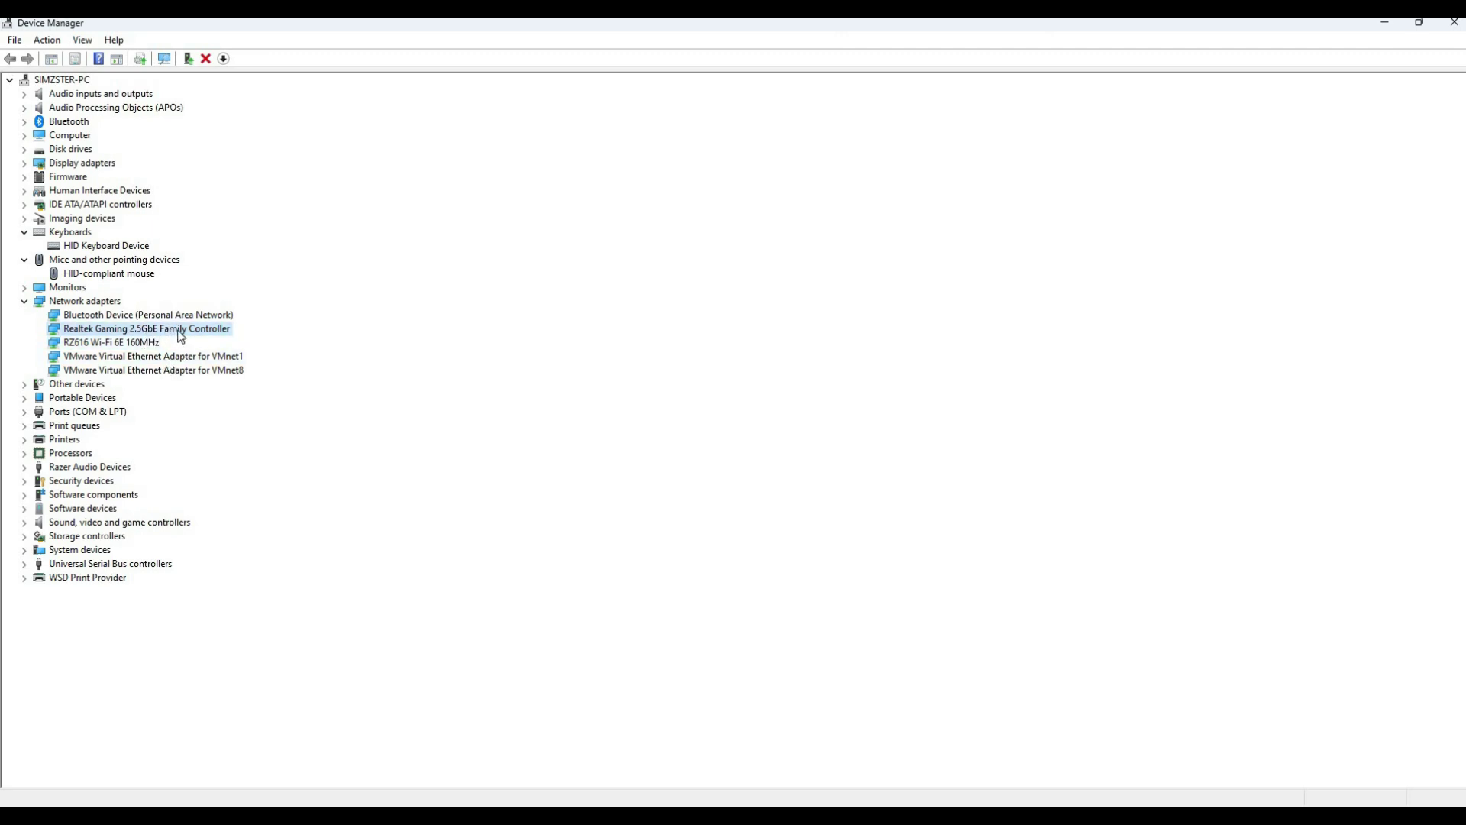
right_click(181, 336)
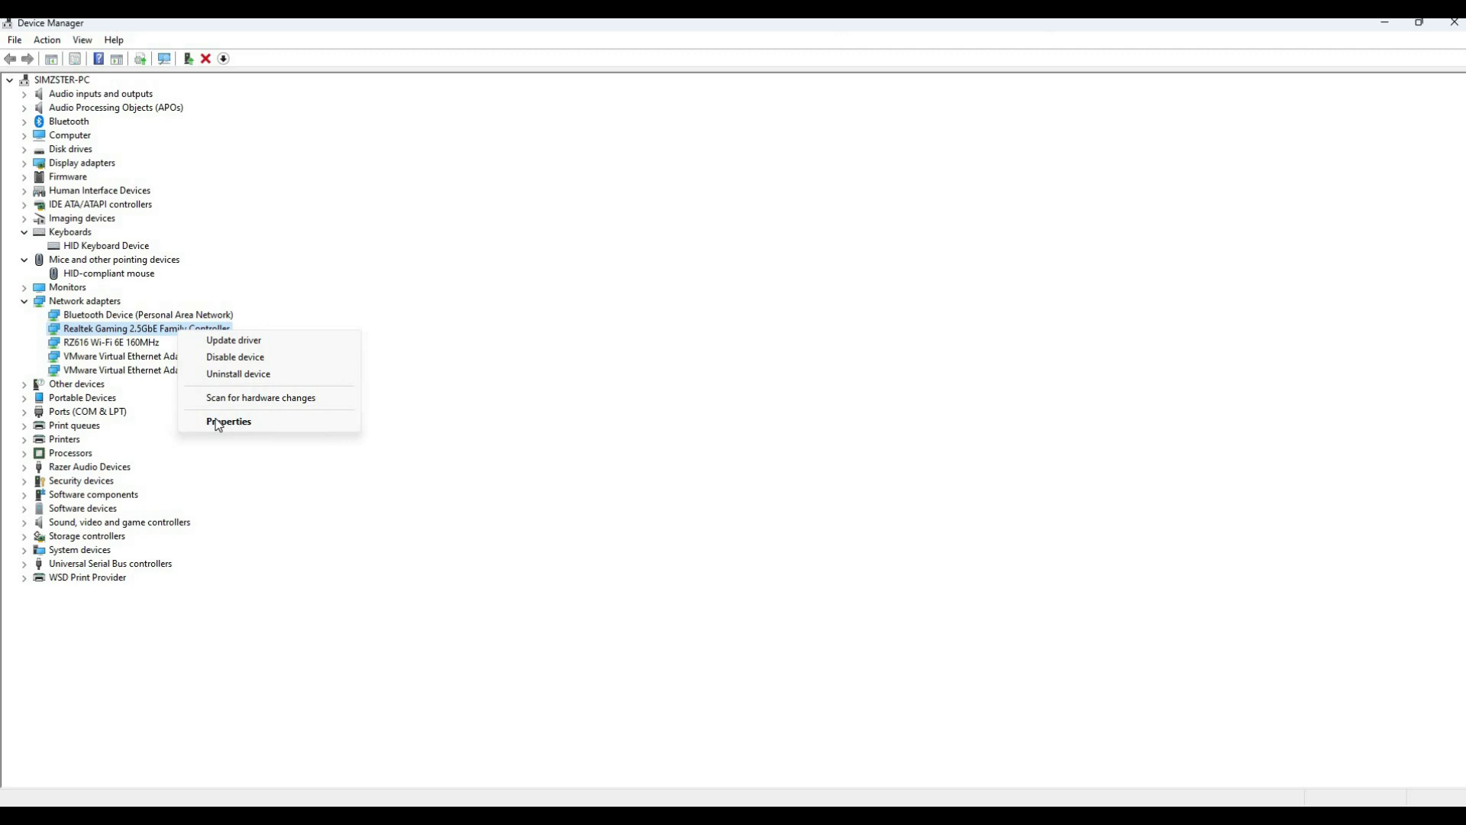
key("Return")
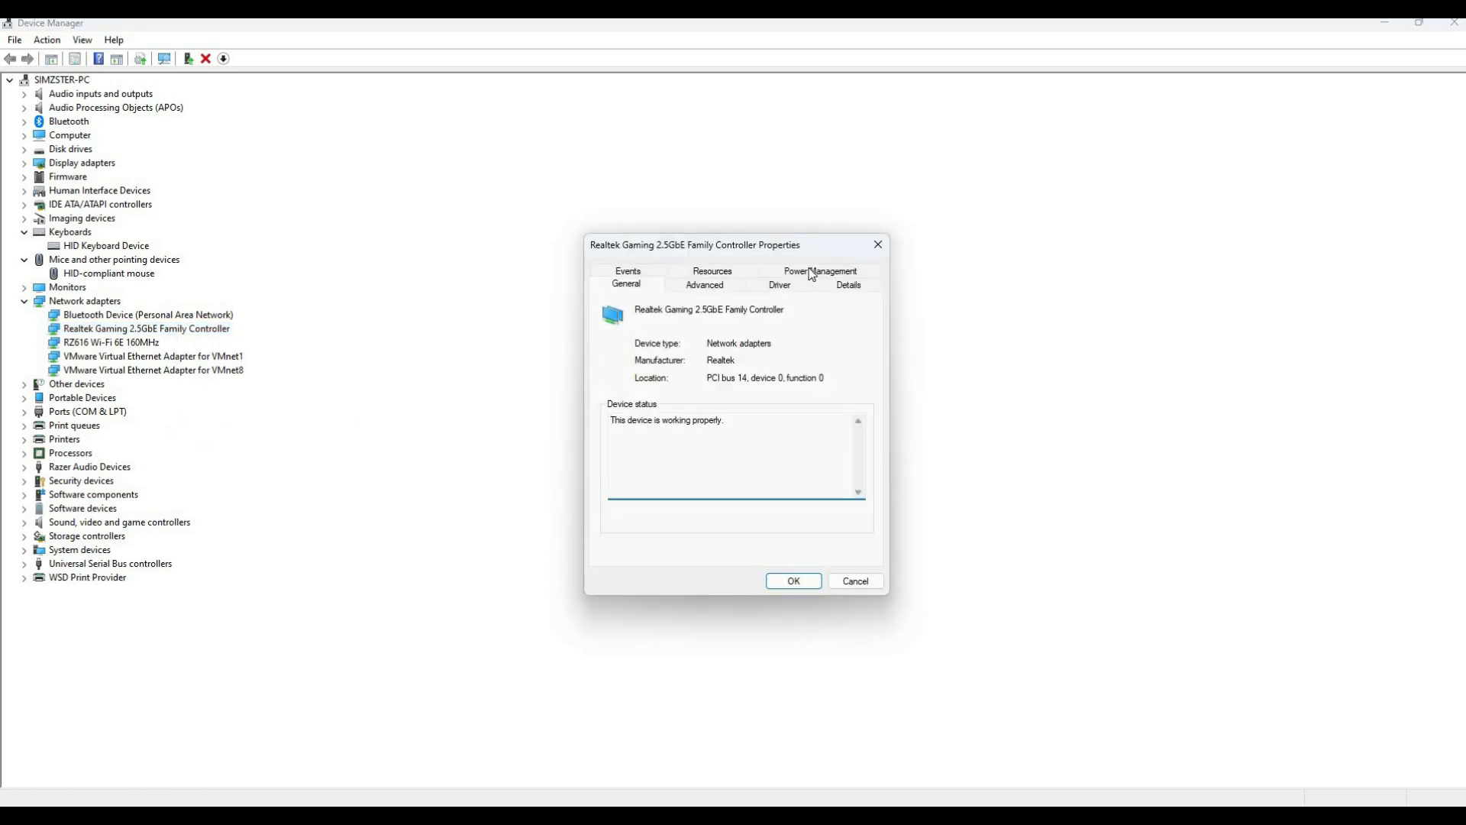
Confirm the Realtek adapter's wake-up power settings, then bring up the RZ616 Wi-Fi adapter's actions
left_click(812, 273)
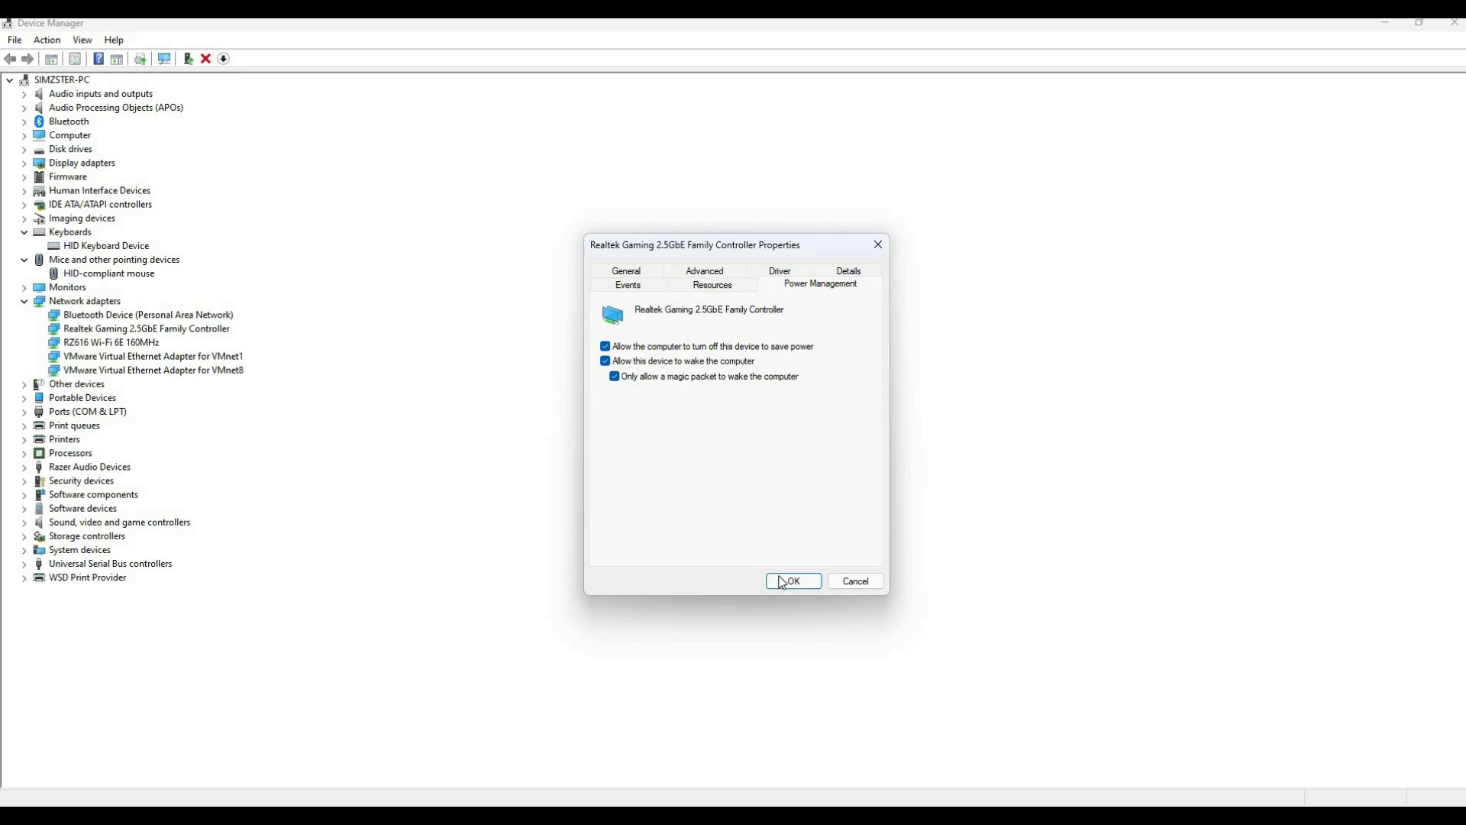
left_click(782, 582)
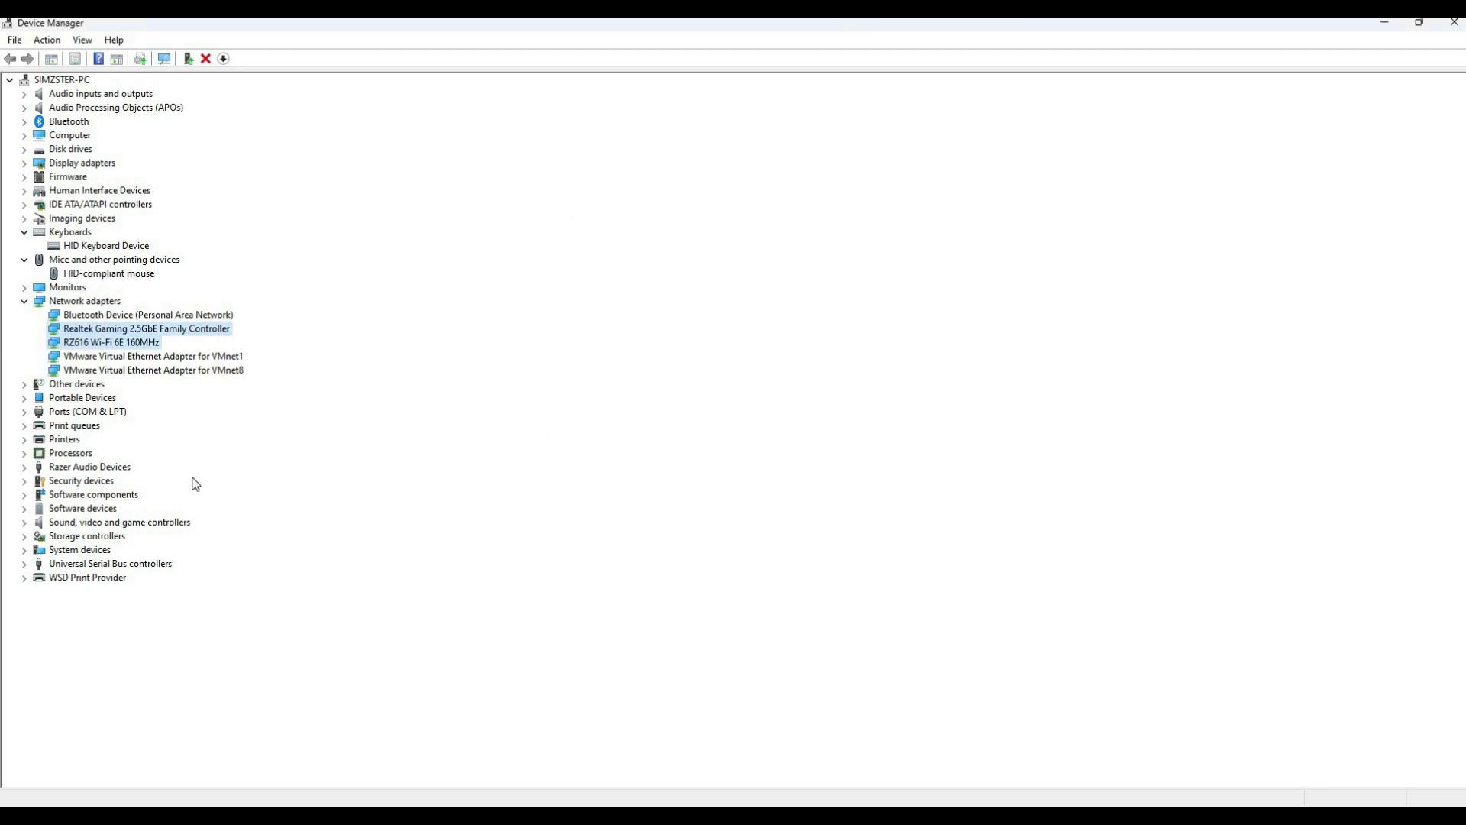
key("shift+F10")
Allow the RZ616 Wi-Fi 6E 160MHz adapter to wake the computer and confirm with OK
left_click(237, 433)
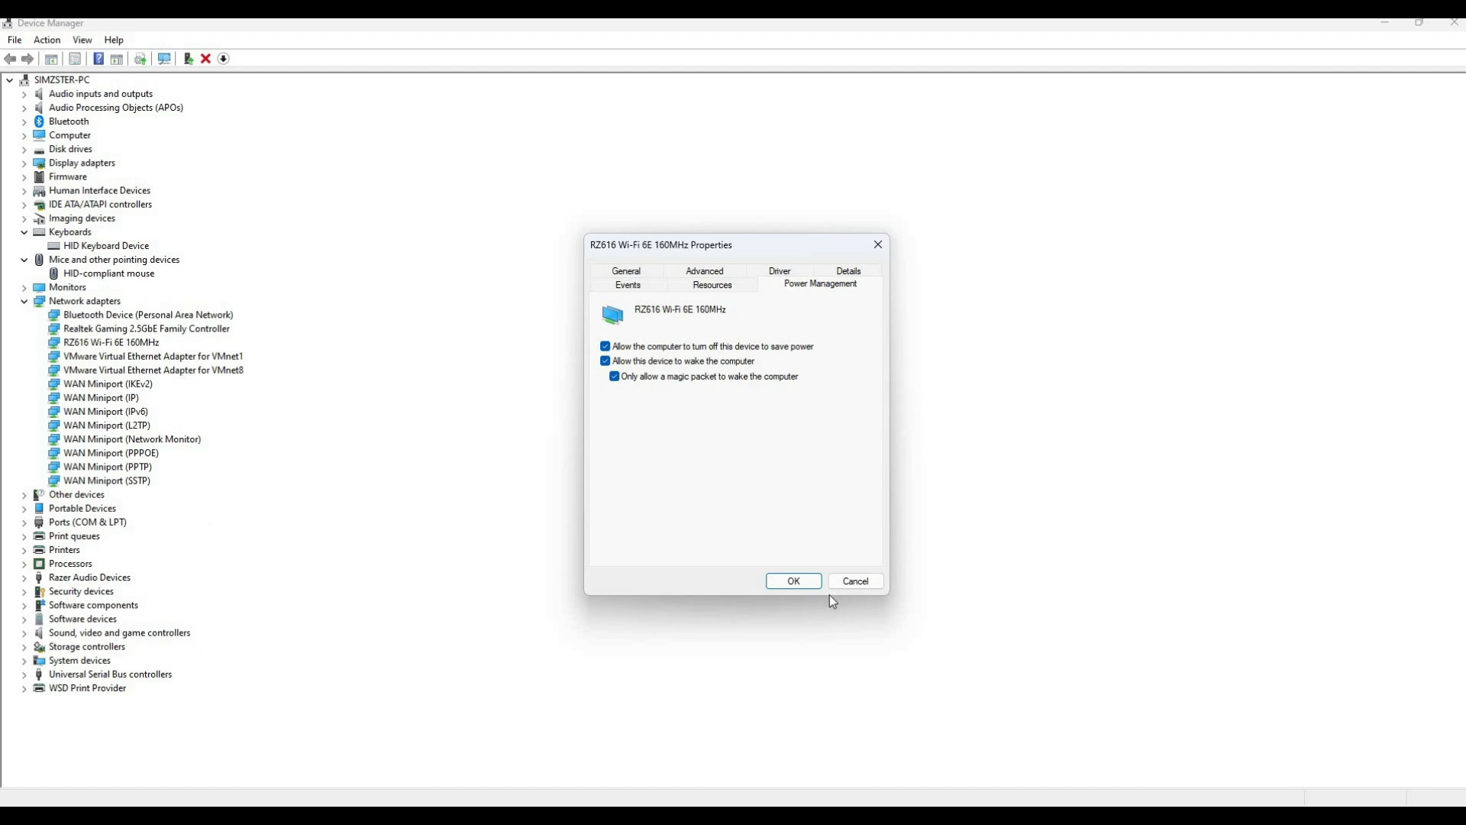
left_click(783, 583)
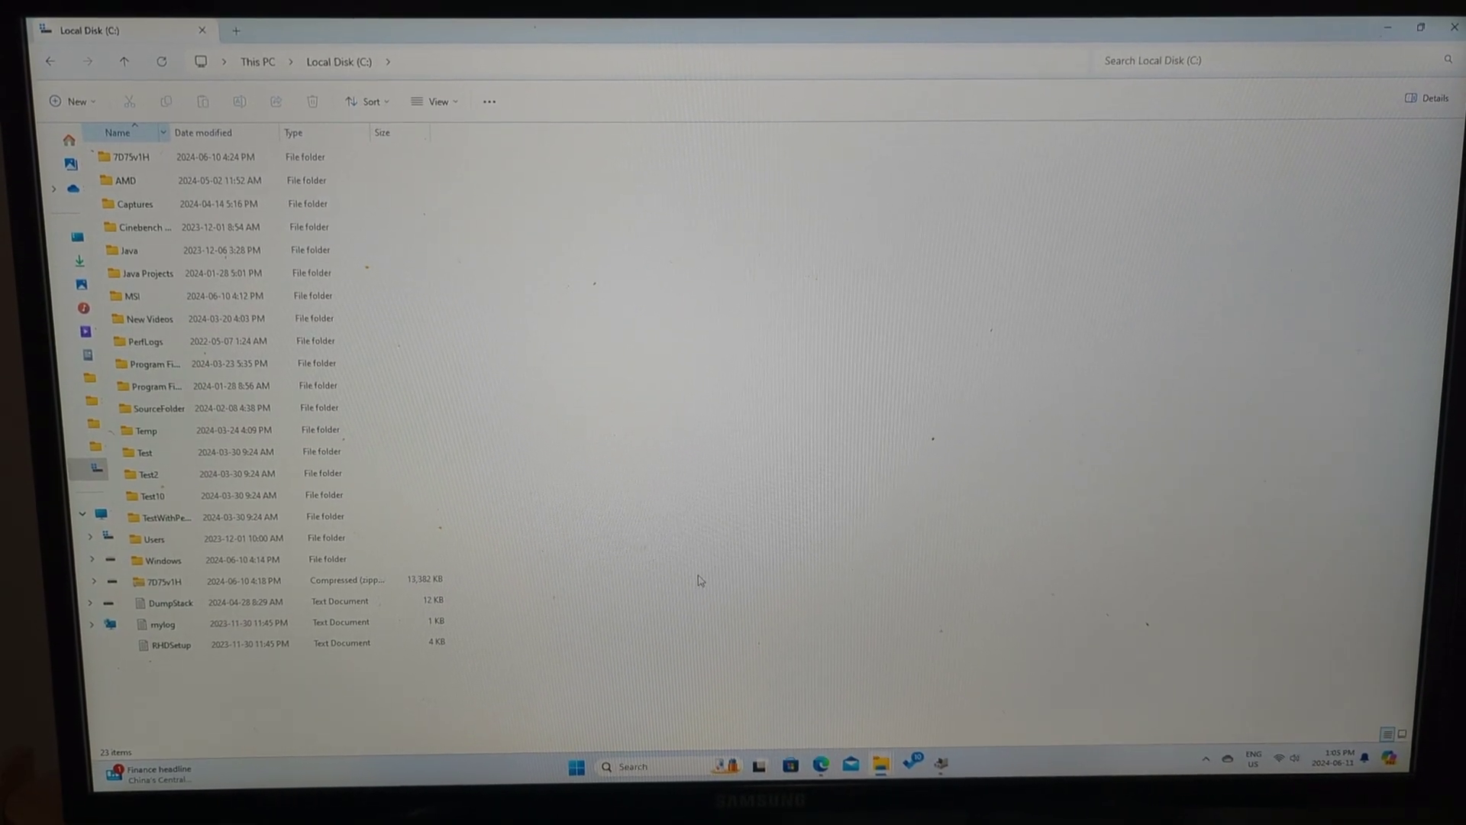
Open the Windows Start menu from the taskbar
left_click(578, 762)
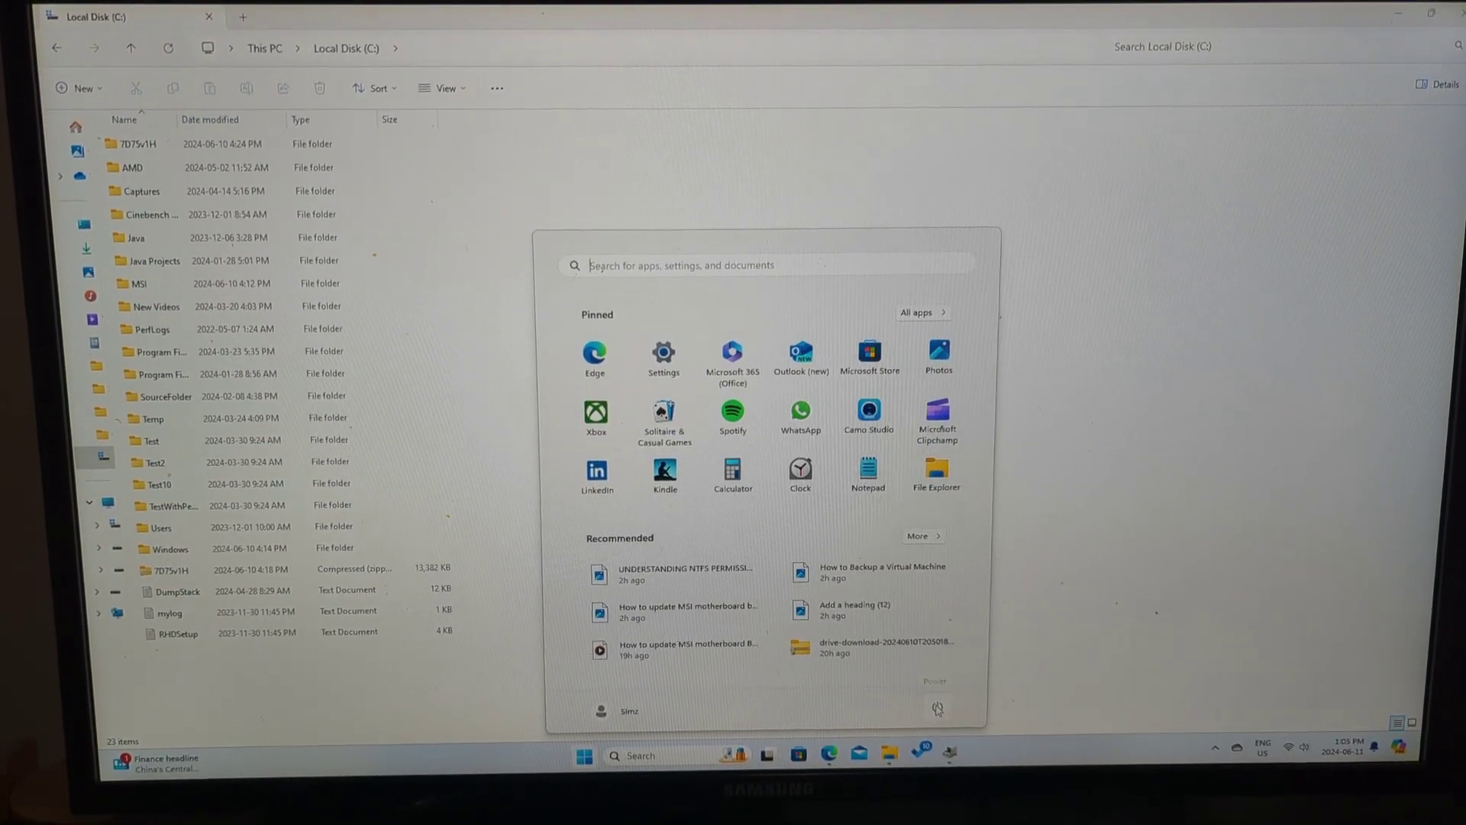
Show the Start menu's power options: Sleep, Shut down and Restart
left_click(940, 707)
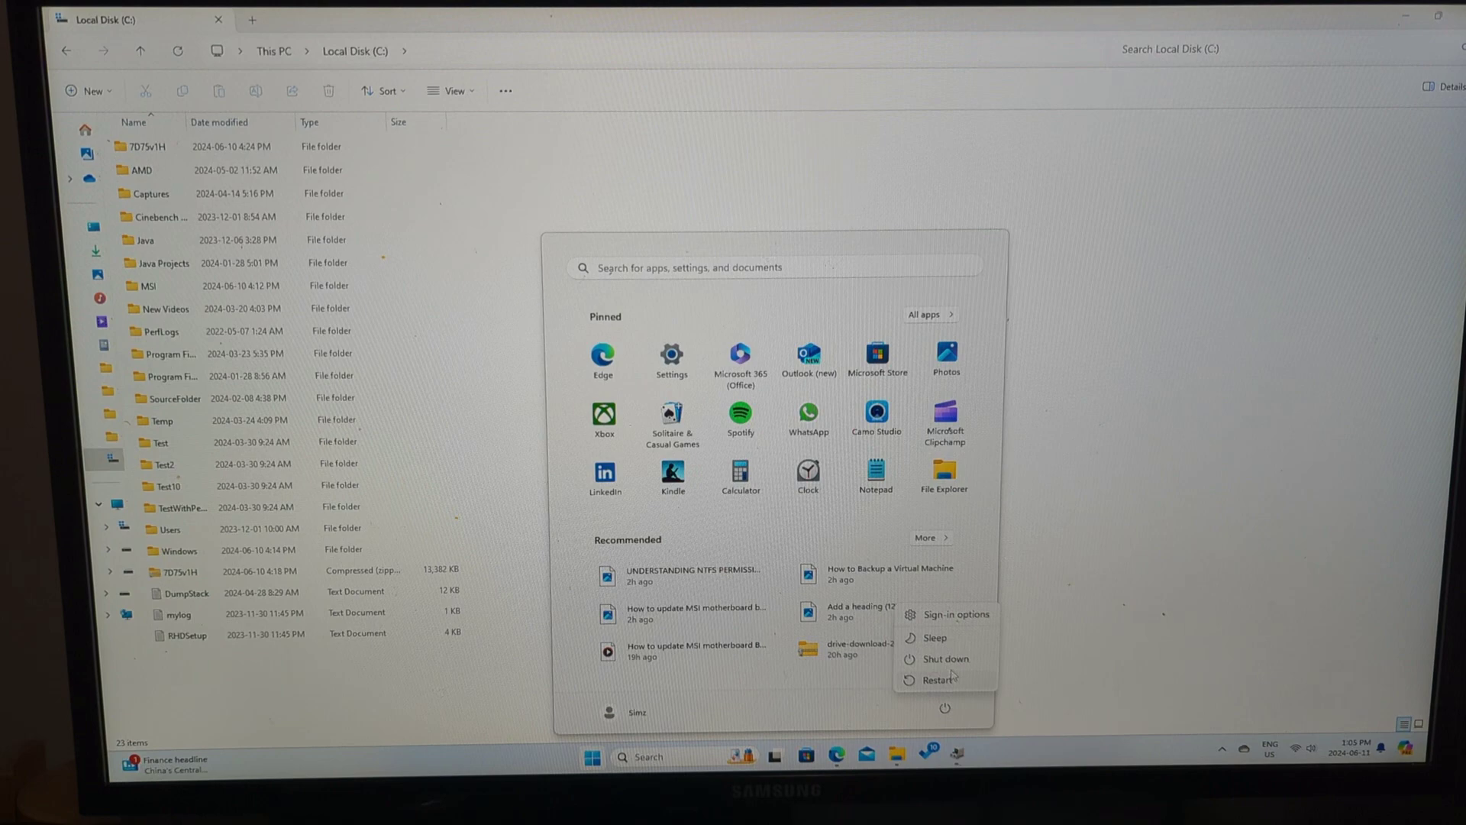